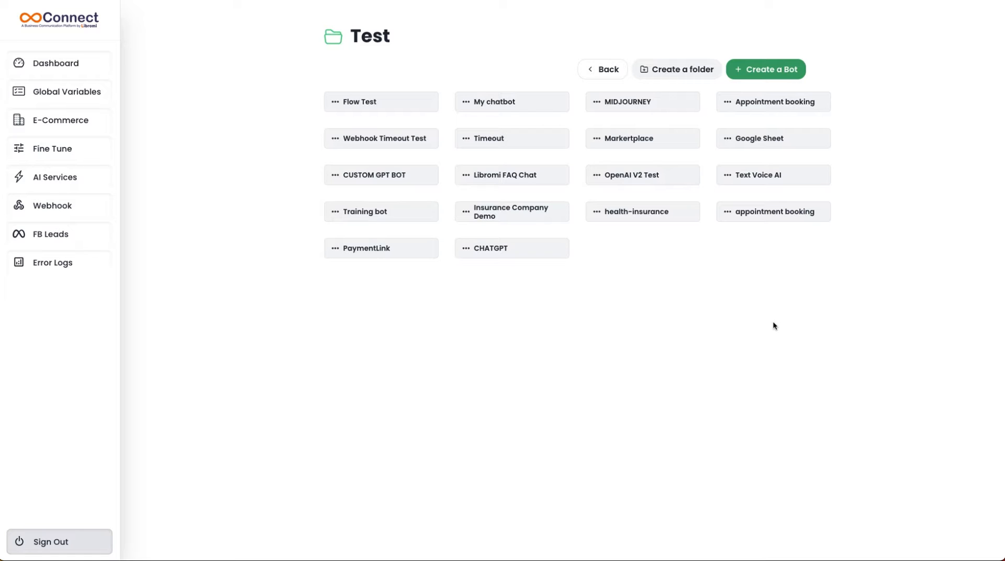
Step: Create a new bot and link its Start block to a new text message group on the canvas
click(781, 69)
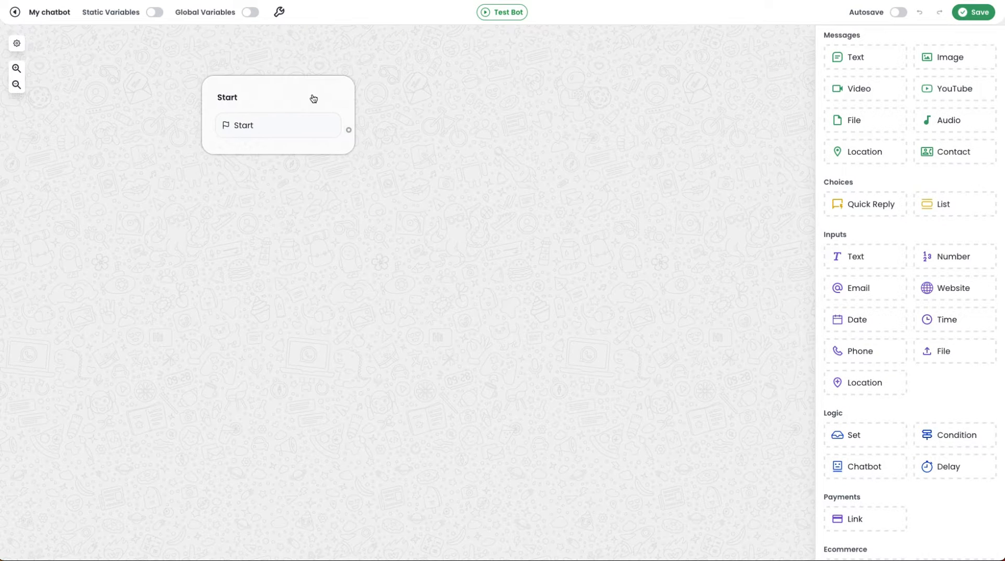
drag(314, 95, 178, 98)
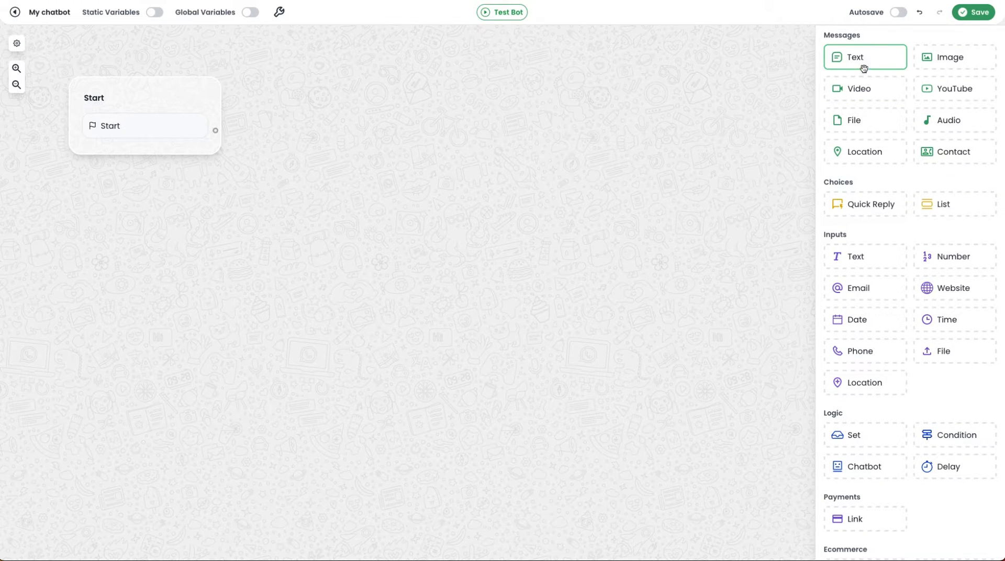
mouse_move(877, 61)
mouse_down()
mouse_move(274, 198)
mouse_move(252, 234)
mouse_up()
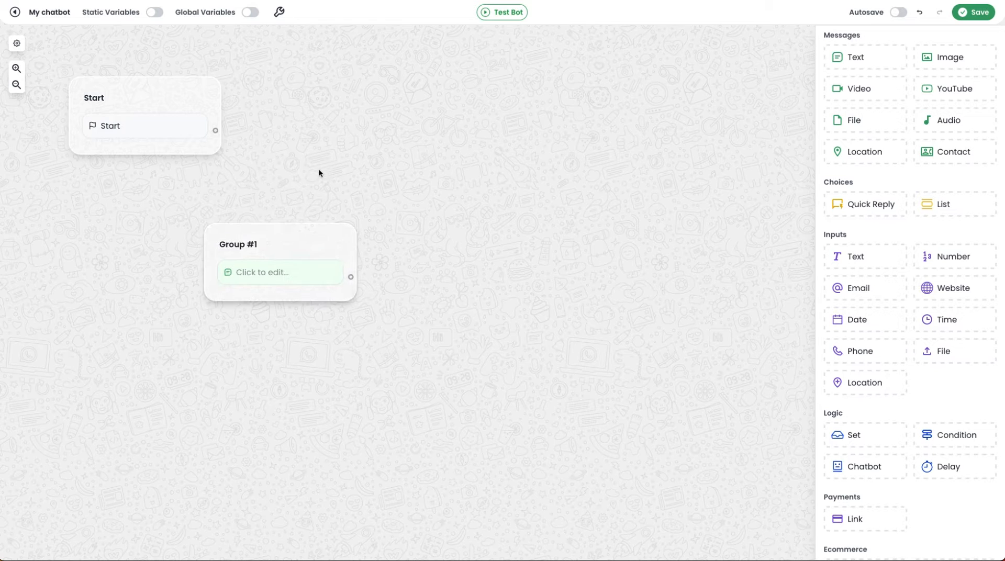
drag(217, 133, 273, 269)
Step: Set the Group #1 text message to "താങ്കൾക്ക് എന്താണ് അറിയേണ്ടത് , എന്നോട് മലയാളത്തിൽ തന്നെ ചോദിച്ചോളൂ."
click(274, 270)
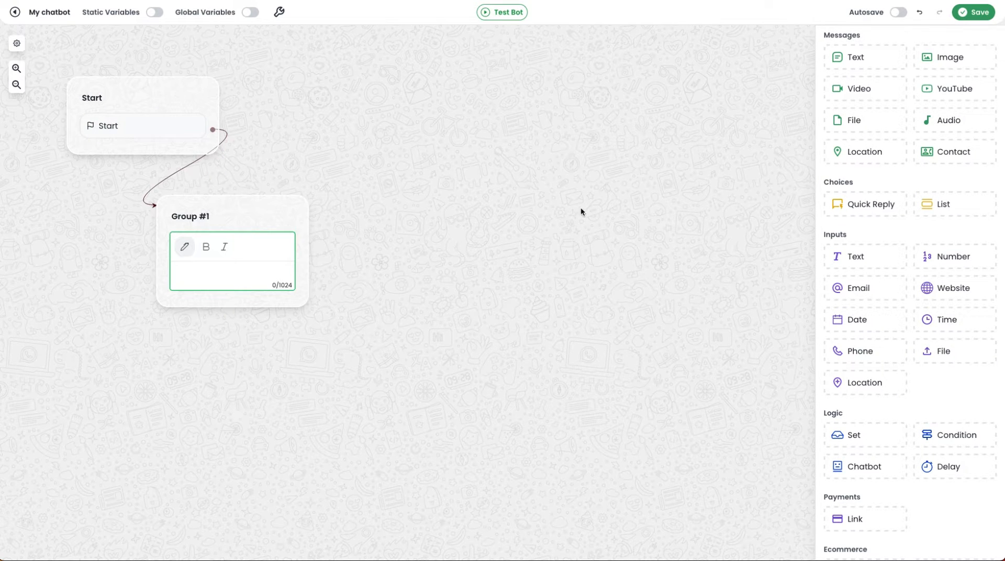
text(താങ്കൾക്ക്  എന്താണ് അറിയേണ്ടത് , എന്നോട് മലയാളത്തിൽ തന്നെ ചോദിച്ചോളൂ.)
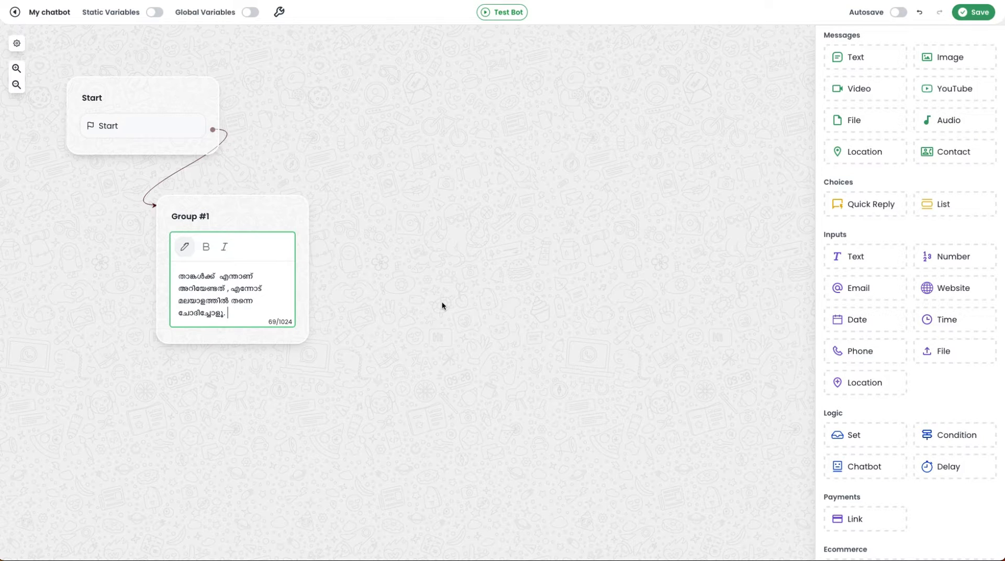
click(442, 301)
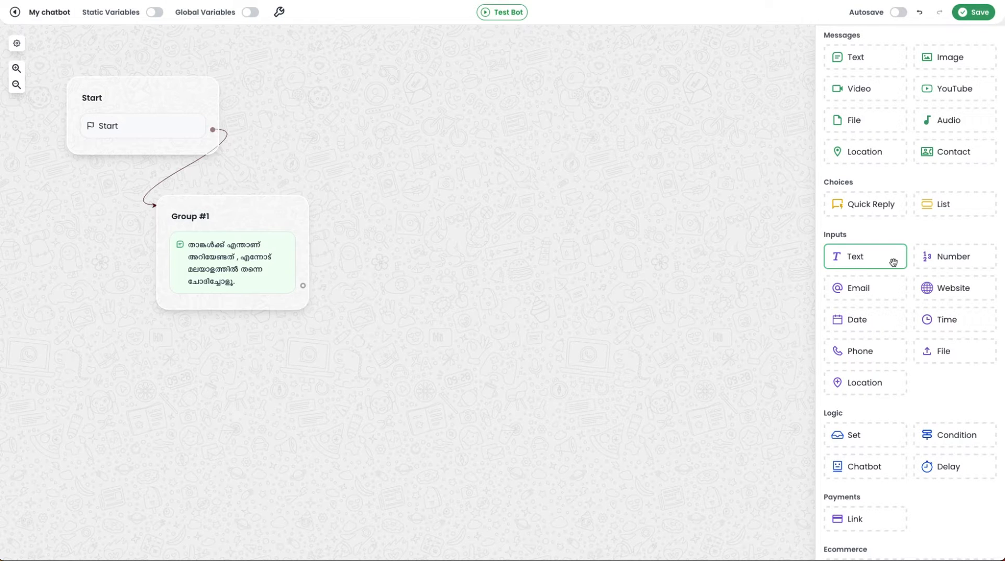
Step: Add a text input below the message in Group #1 and save its answer in a new variable named question
drag(867, 263, 225, 317)
click(234, 315)
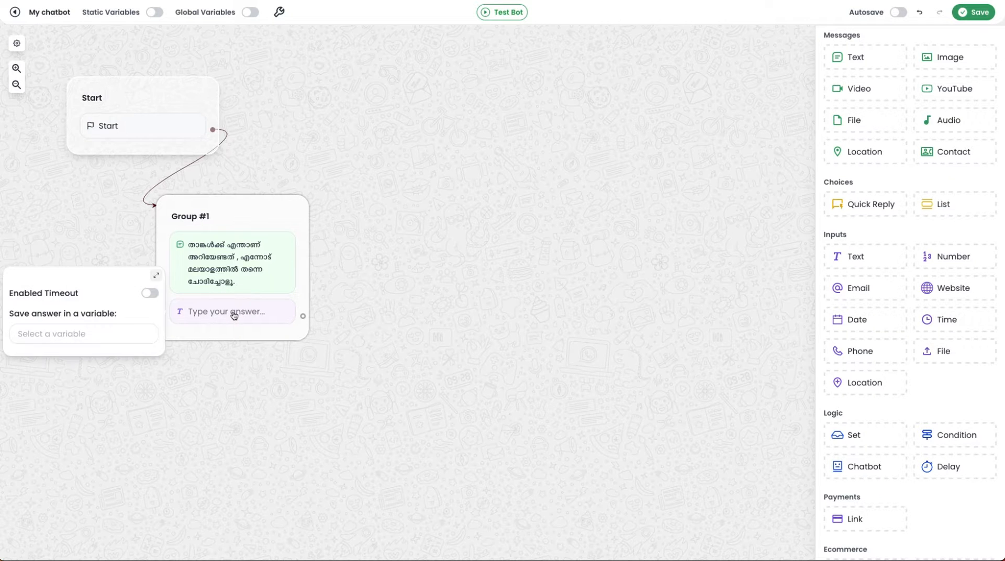
click(104, 331)
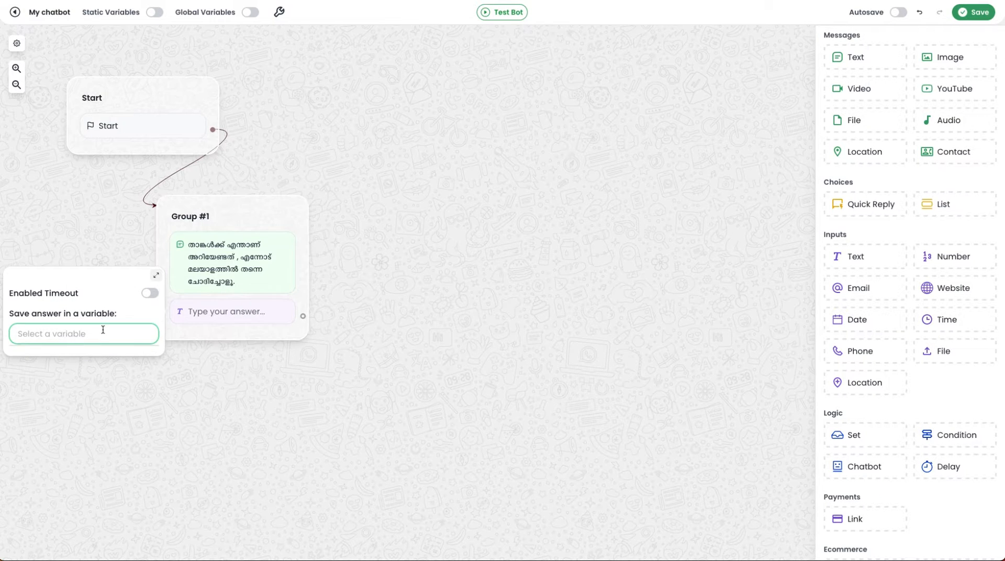
text(question)
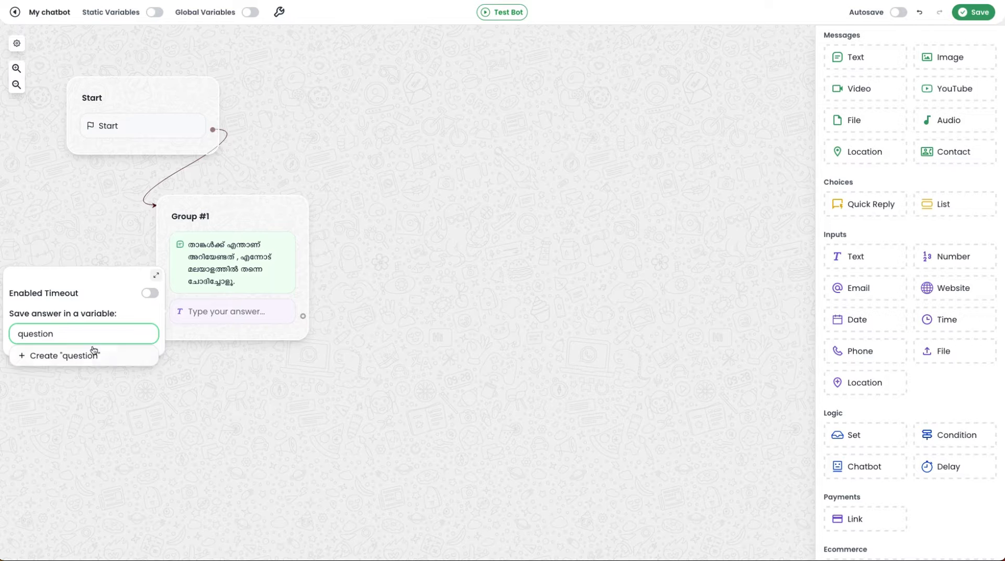
click(93, 354)
click(336, 411)
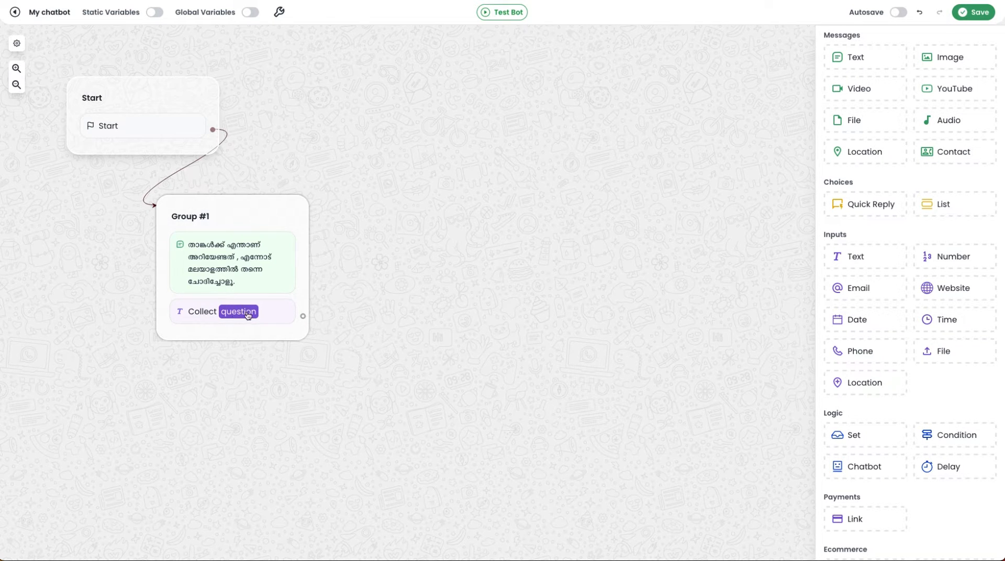
Step: Add an OpenAI v2 block as a new group linked from the question input, and open its configuration in the enlarged view
scroll(873, 361, down, 3)
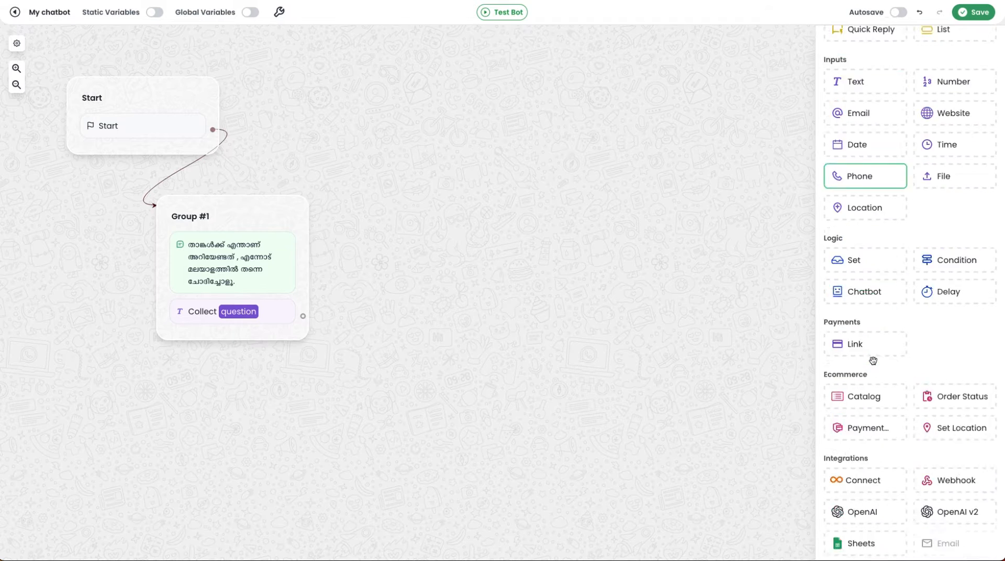
scroll(872, 360, down, 5)
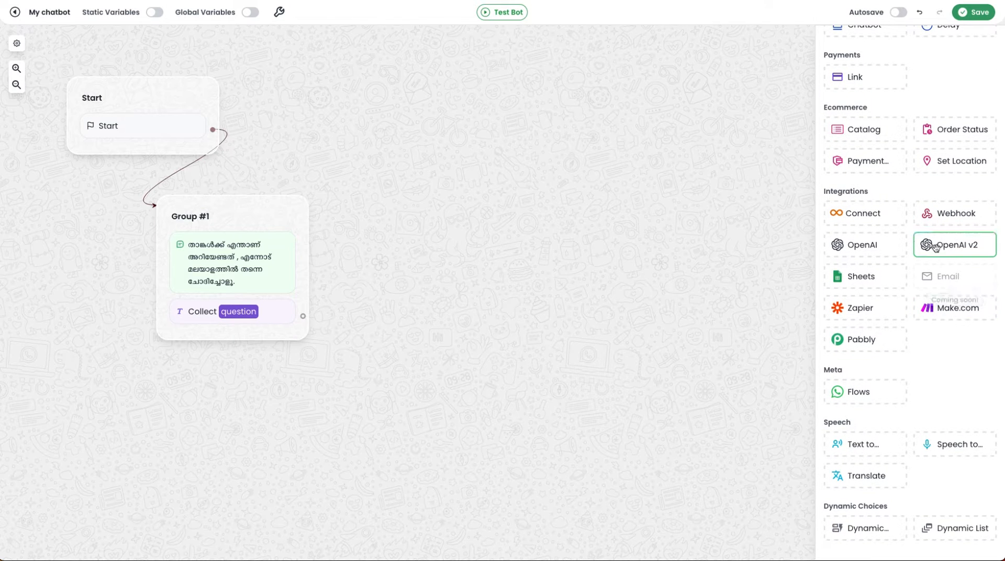
drag(979, 253, 435, 368)
drag(303, 316, 392, 376)
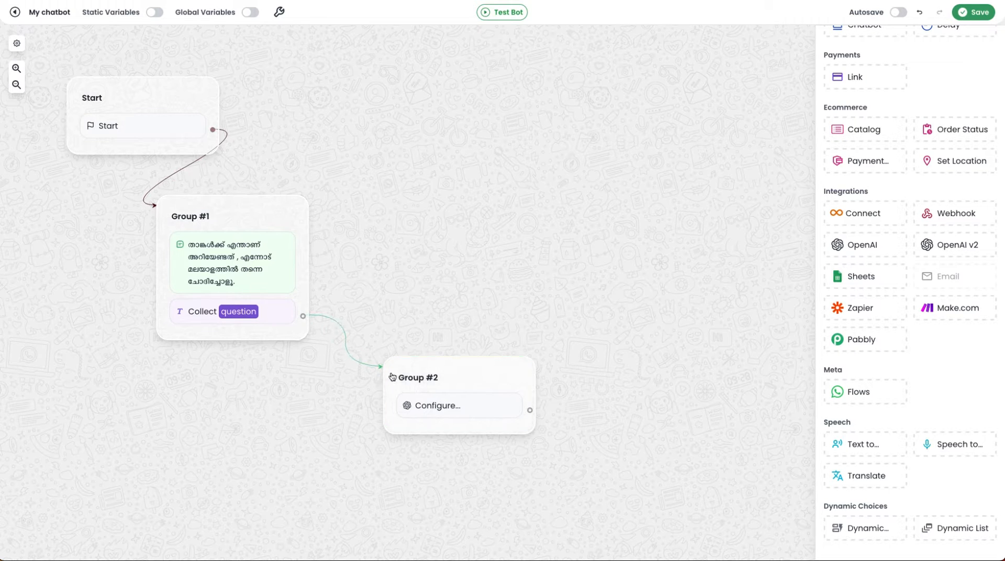
click(473, 408)
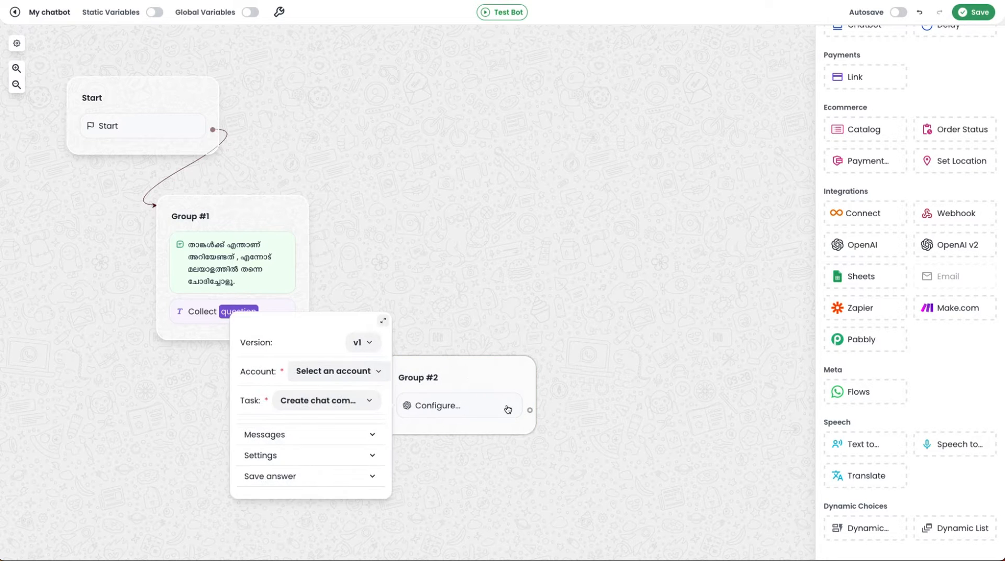
click(383, 320)
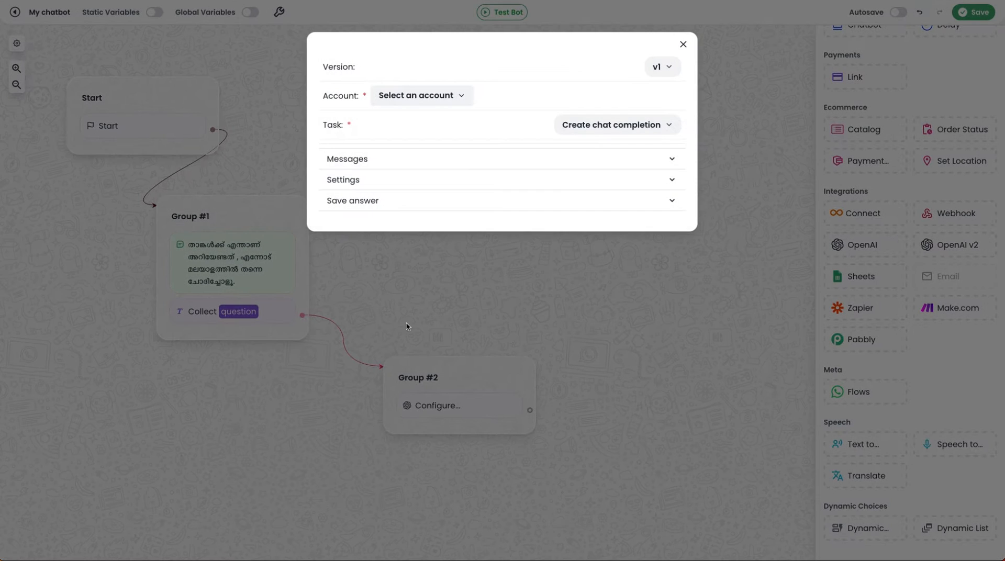
click(421, 100)
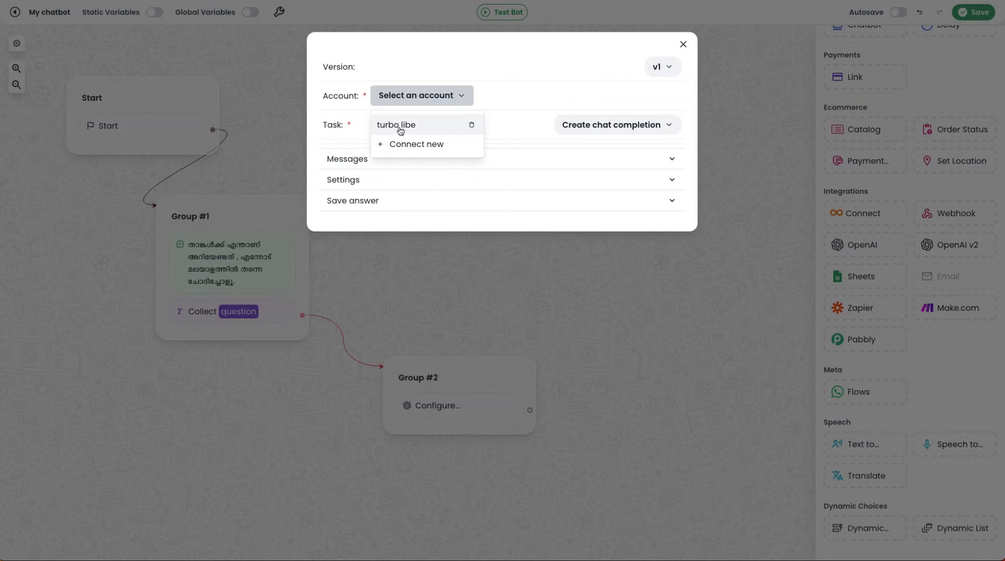
click(420, 145)
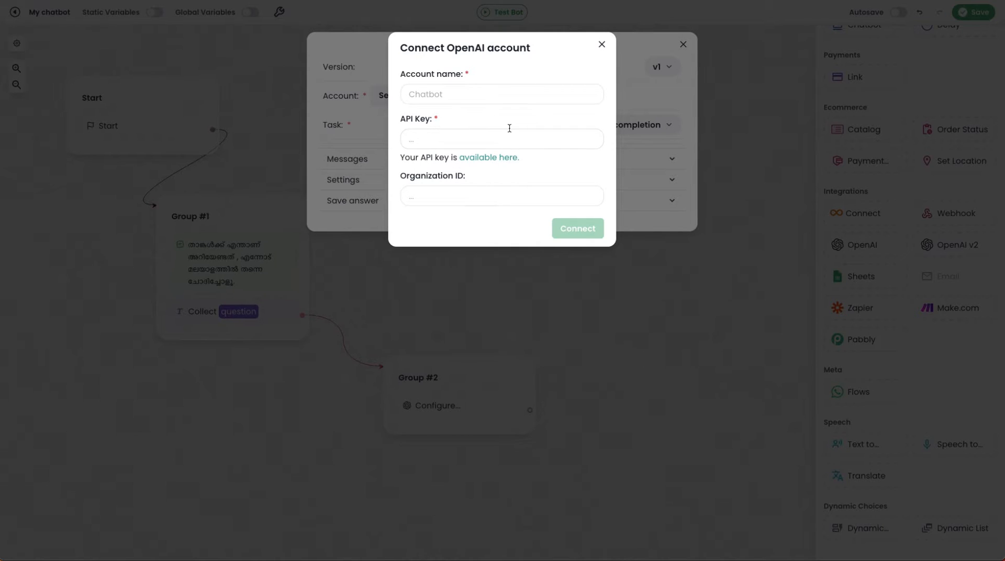
click(602, 45)
Step: Assign the turbo libe account to the OpenAI block and choose the gpt-3.5-turbo-1106 model, keeping the Create chat completion task
click(413, 103)
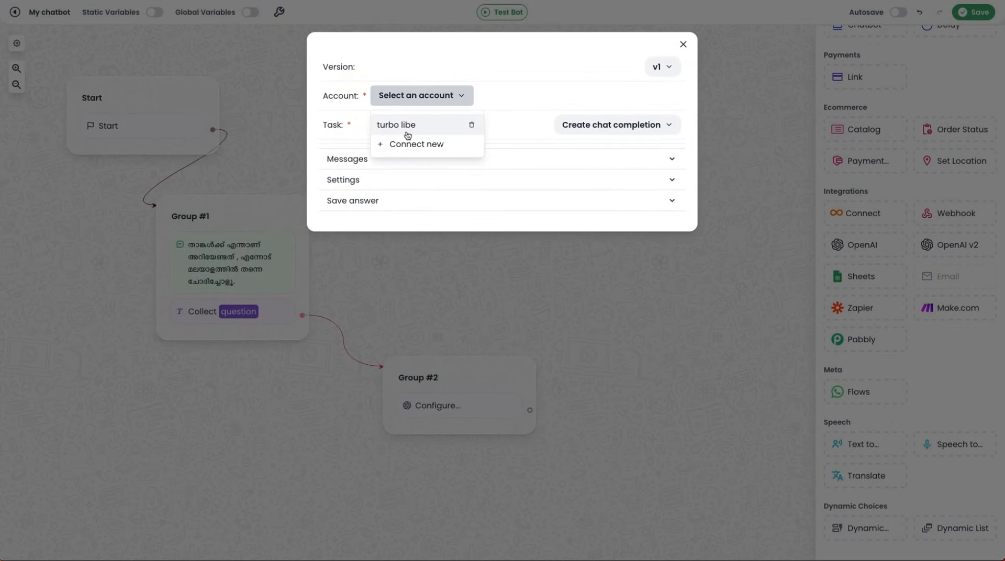
click(407, 126)
click(616, 125)
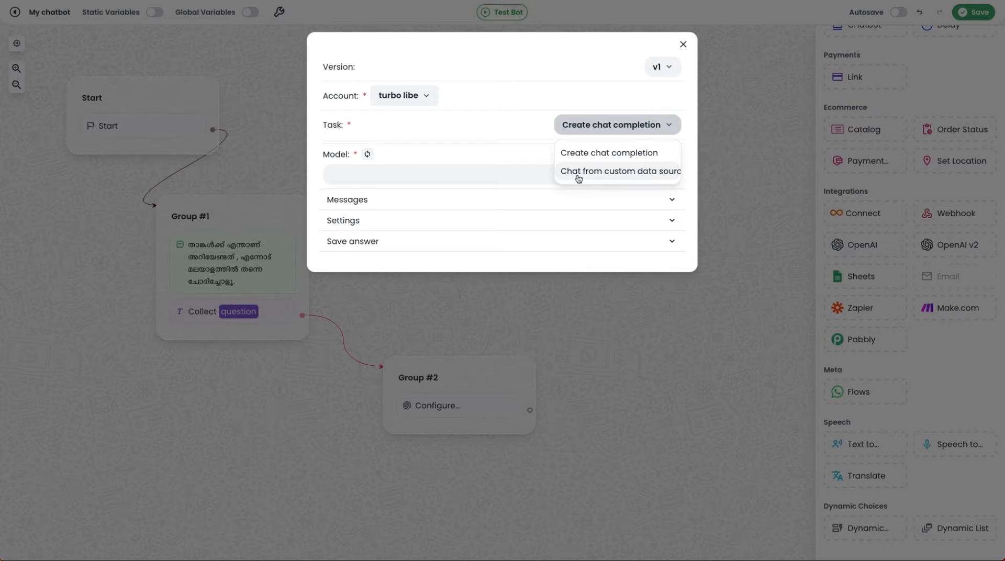
click(506, 127)
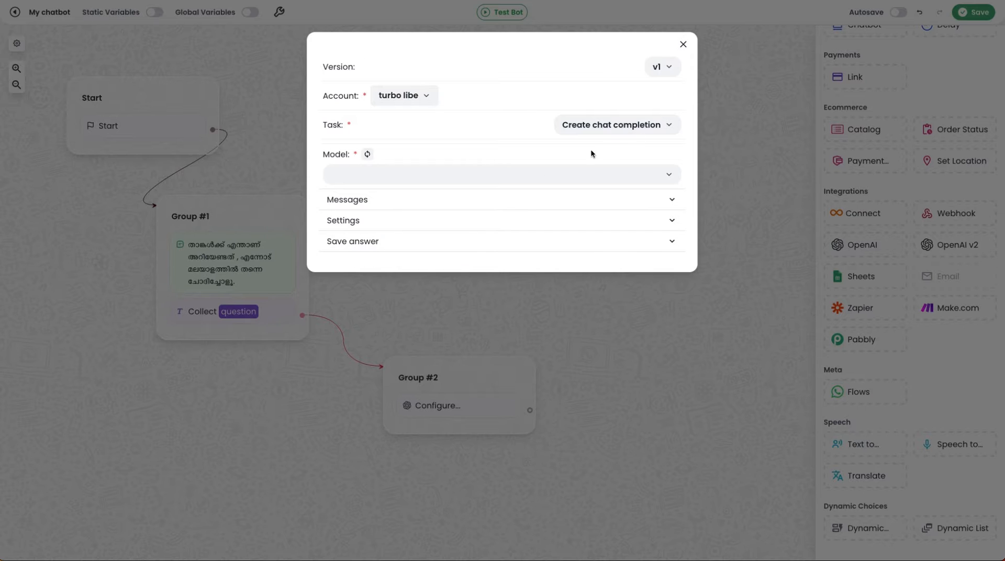
click(367, 154)
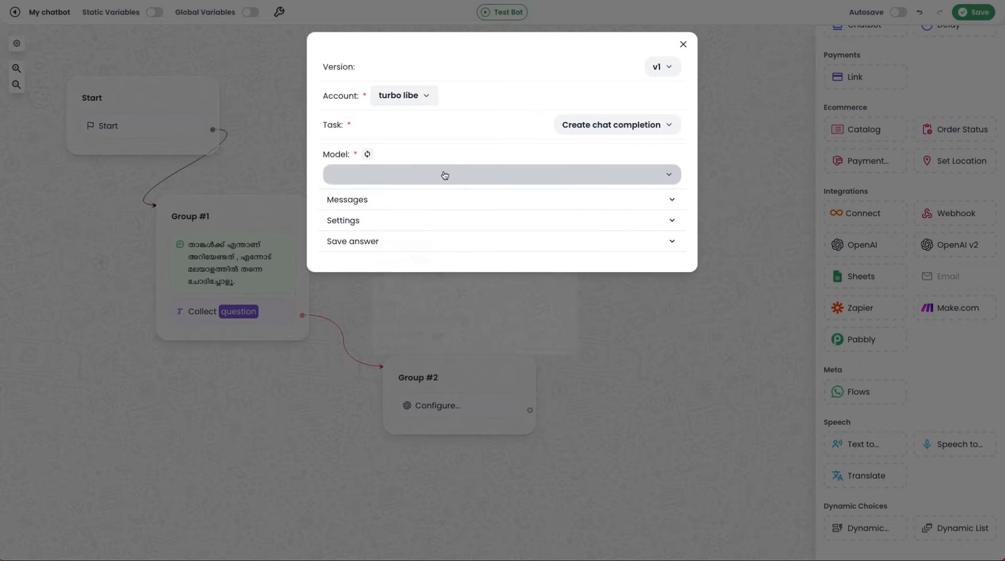
click(444, 175)
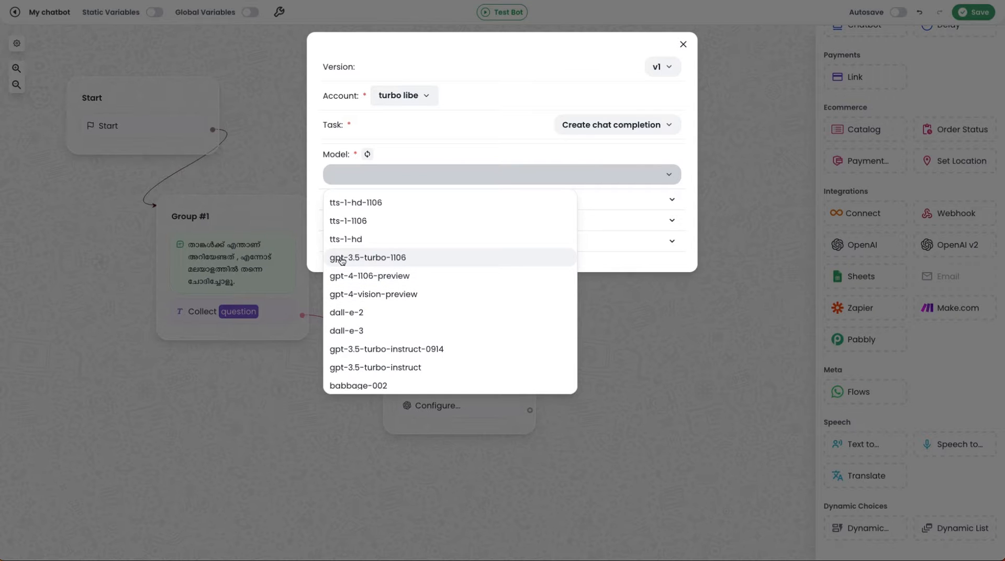
click(388, 259)
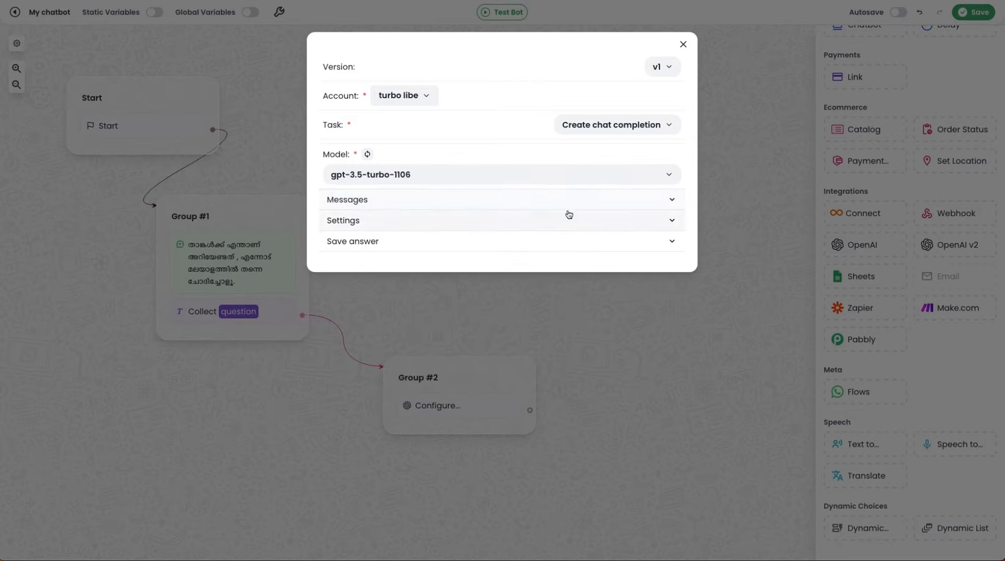
Step: Add a system message reading "You are a smart ai assistant , answer to the users question in less than 300 characters"
click(500, 203)
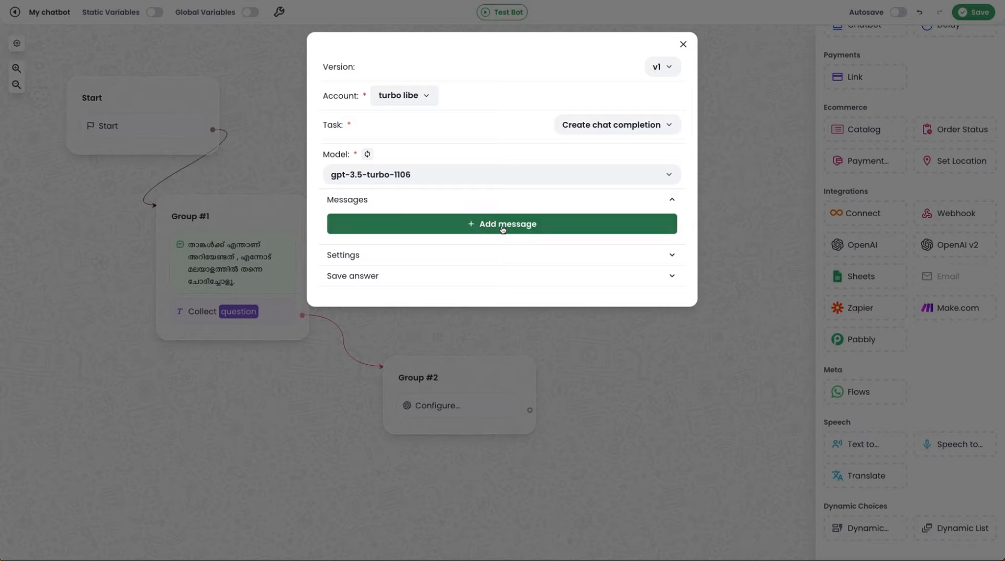
click(502, 224)
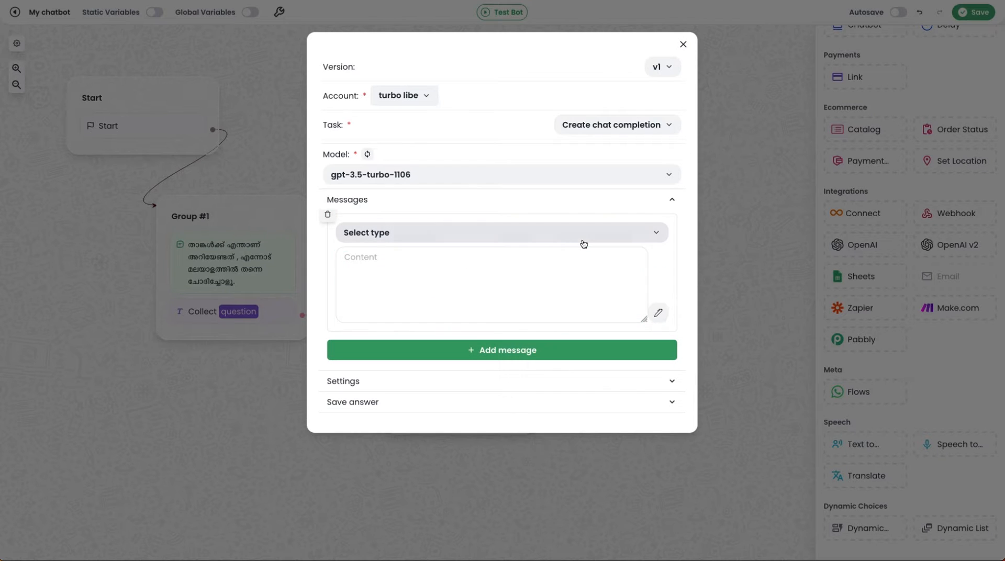
click(507, 239)
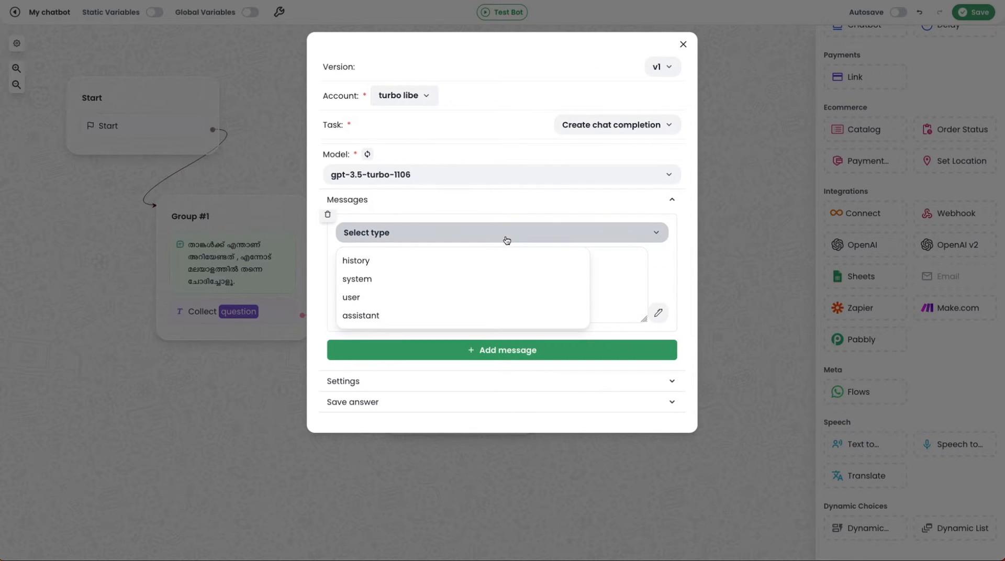
click(428, 280)
click(426, 280)
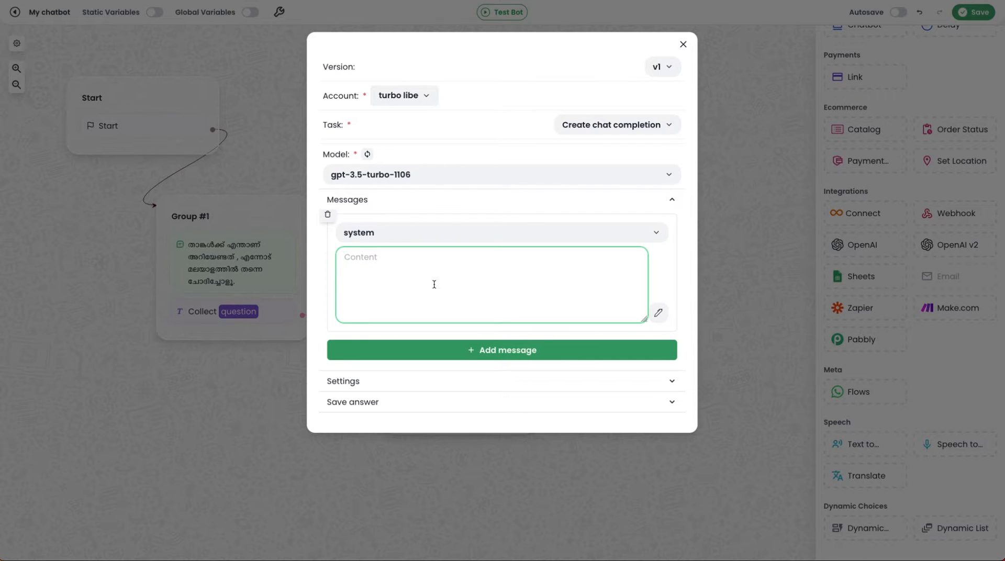
text(You are a smart ai assistant , answer to the users question in less than 300 characters)
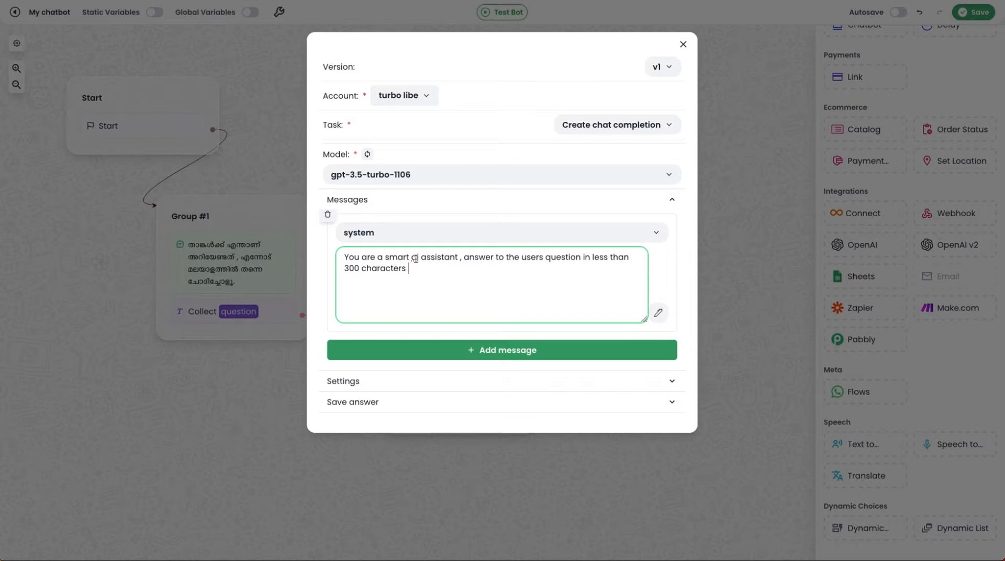
Step: Add a second message of type user with the content "what is the capital of kerala"
click(469, 350)
scroll(497, 336, down, 1)
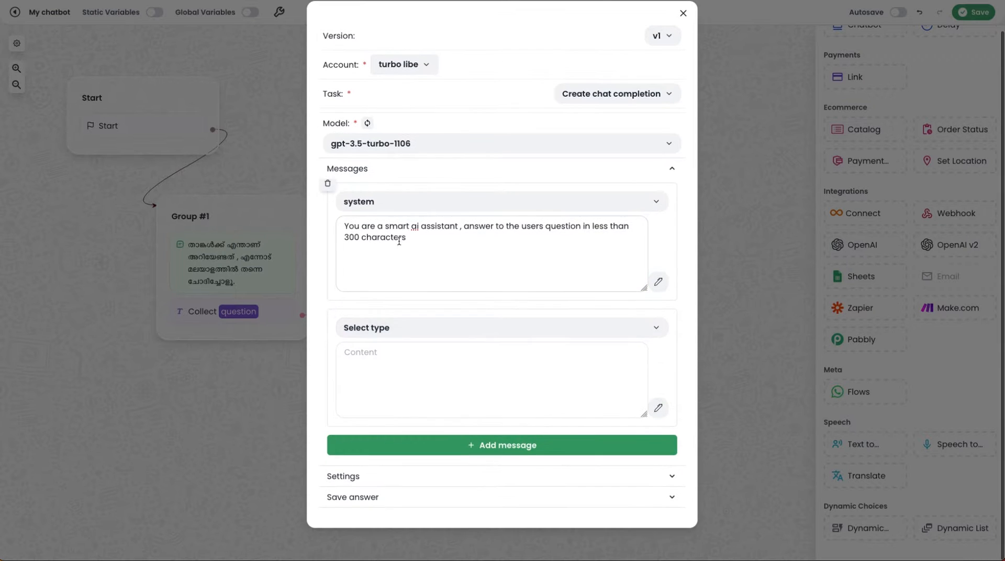
click(427, 328)
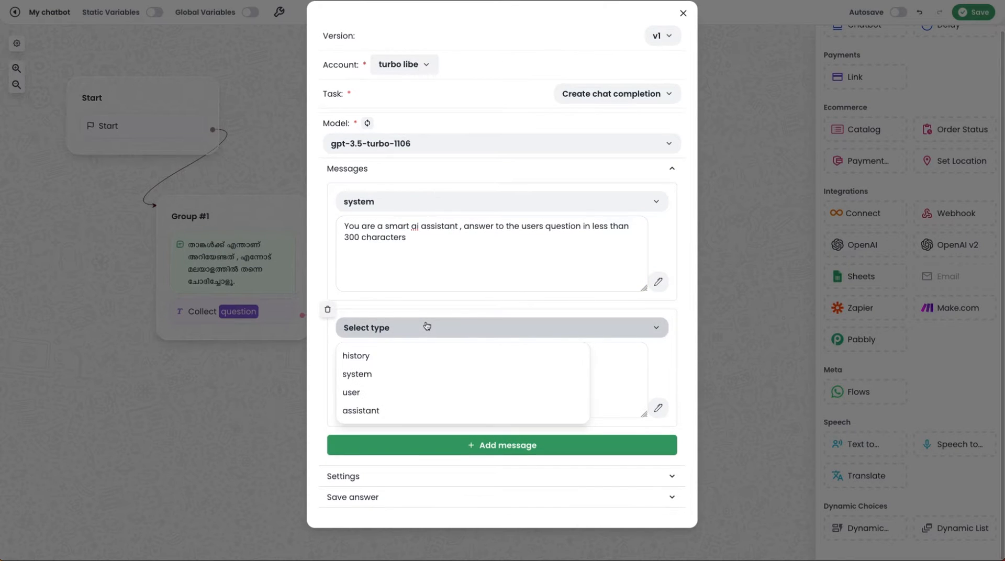
click(388, 398)
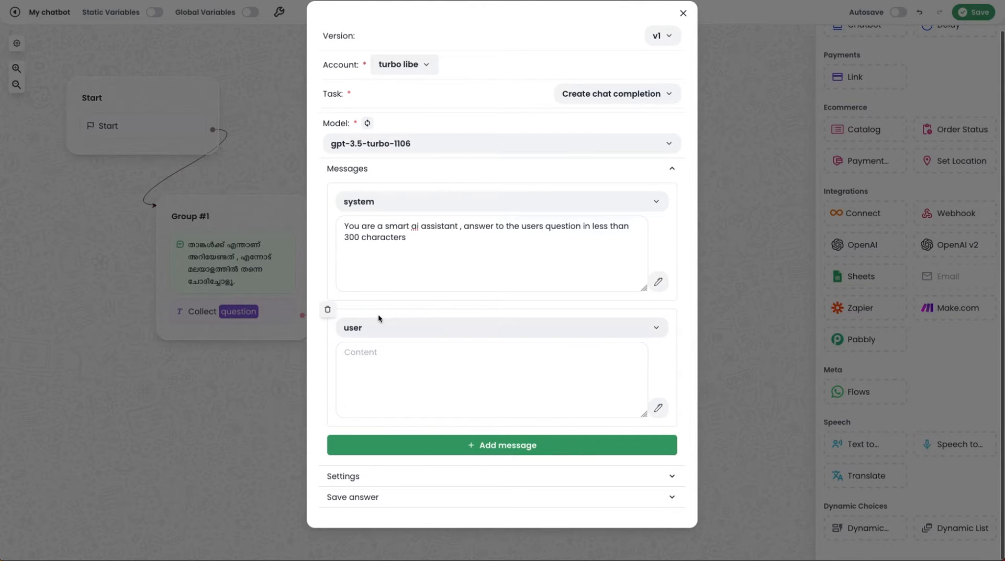
click(434, 384)
text(what is the capital of kerala)
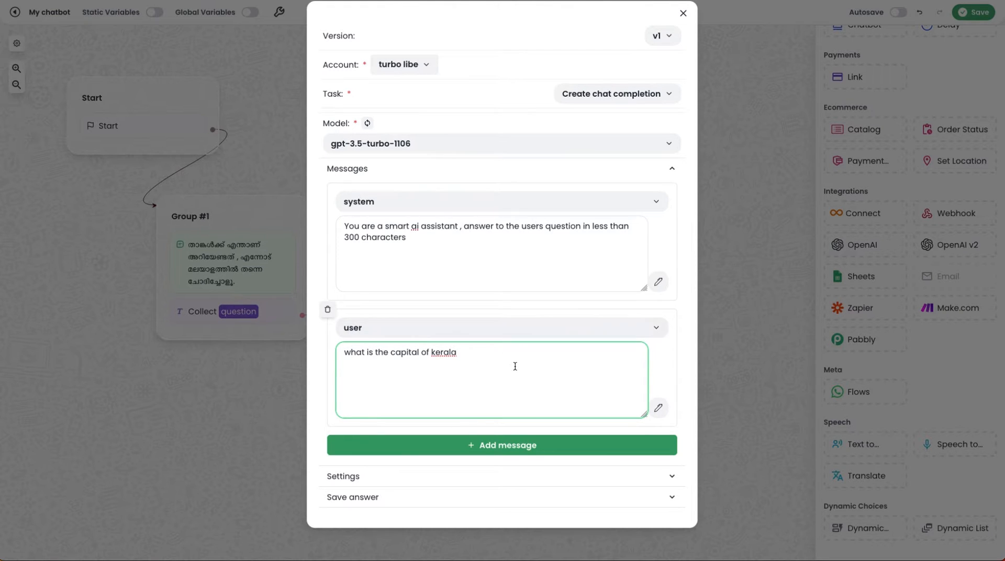
Step: Add an assistant message answering that Thiruvananthapuram is the capital of Kerala, also spelled Tiruvanantapuram and known by its earlier name, Trivandrum
click(481, 445)
scroll(481, 375, down, 3)
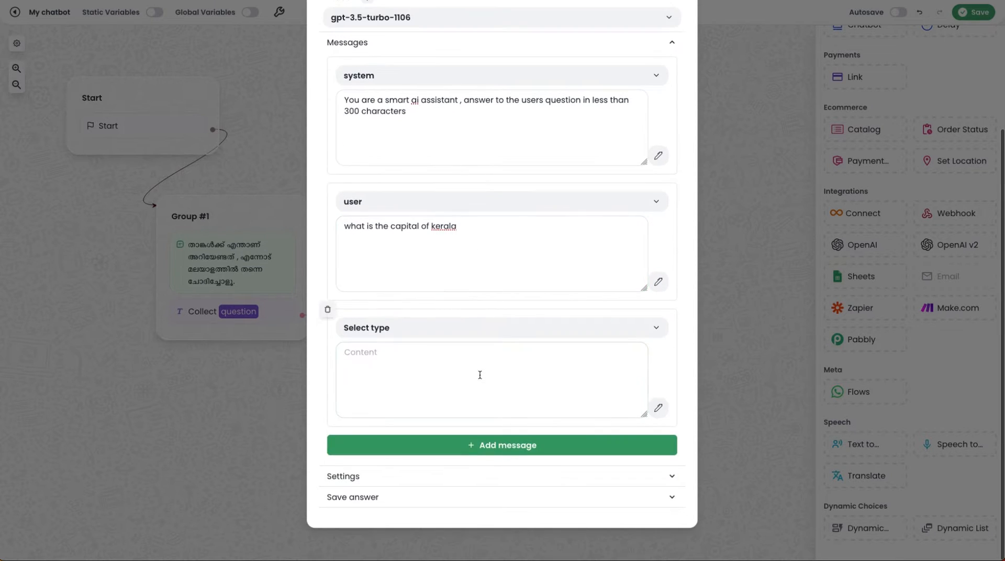
click(399, 332)
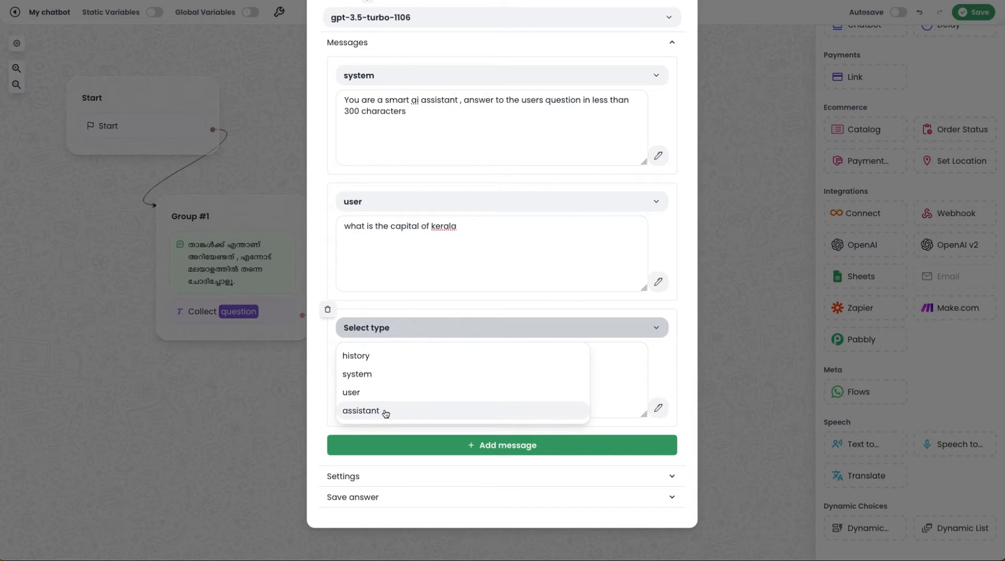
click(382, 412)
click(397, 370)
text(Thiruvananthapuram Thiruvananthapuram is the capital of Kerala. The capital of Kerala is also spelled as Tiruvanantapuram. It is also known by its earlier name, Trivandrum.)
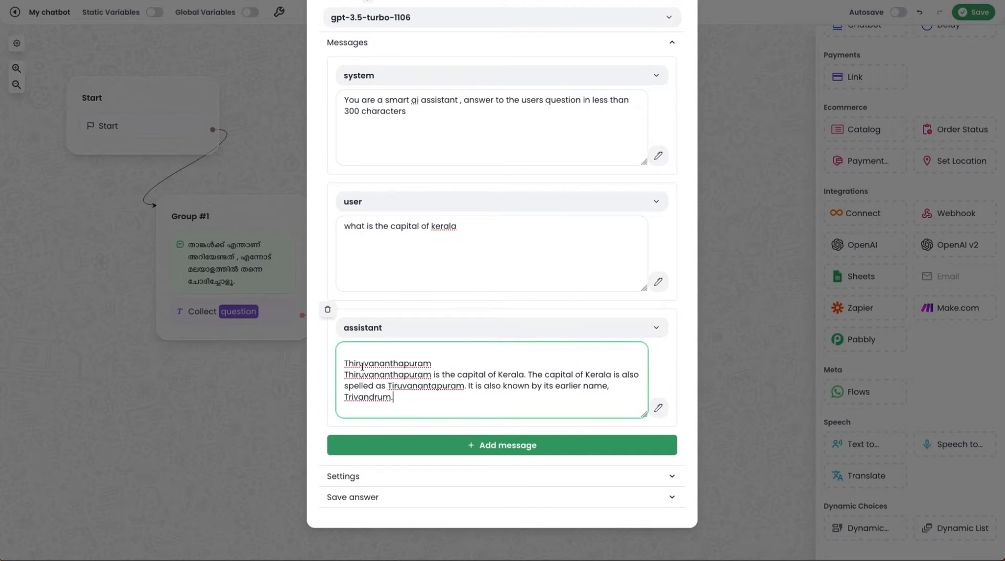
Step: Remove the blank line above the text of the assistant message
click(344, 363)
key(BackSpace)
click(413, 394)
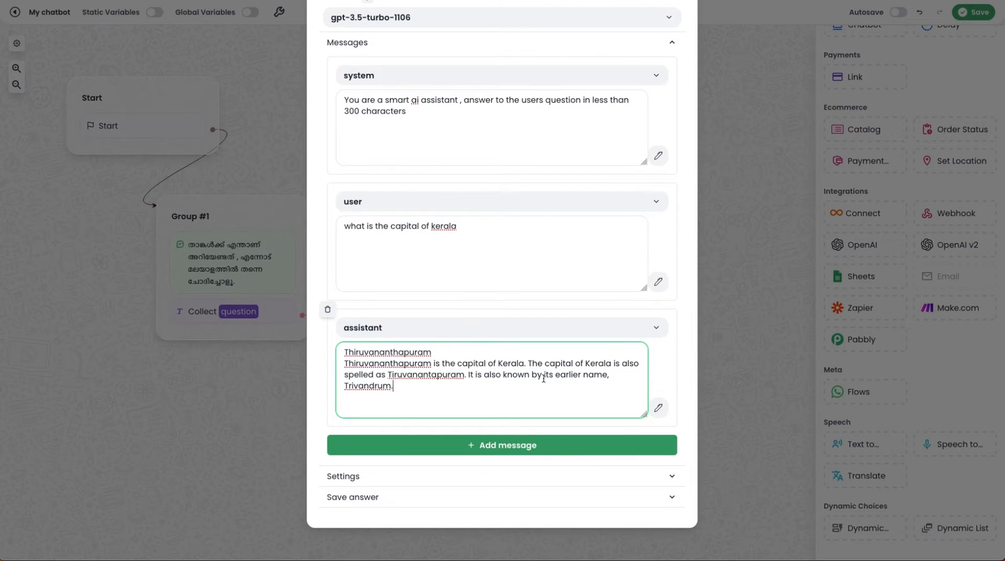
scroll(426, 341, up, 3)
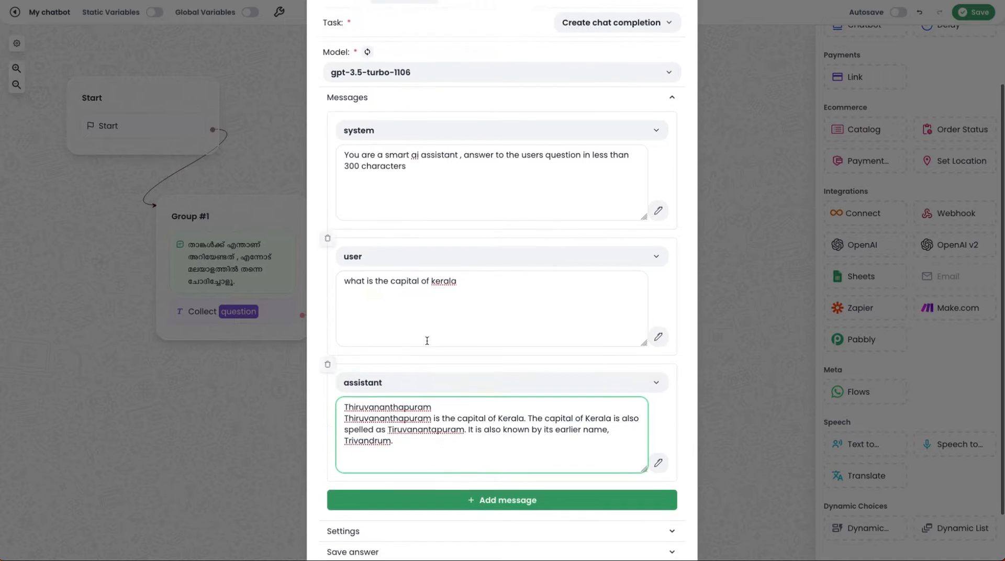
scroll(433, 354, down, 3)
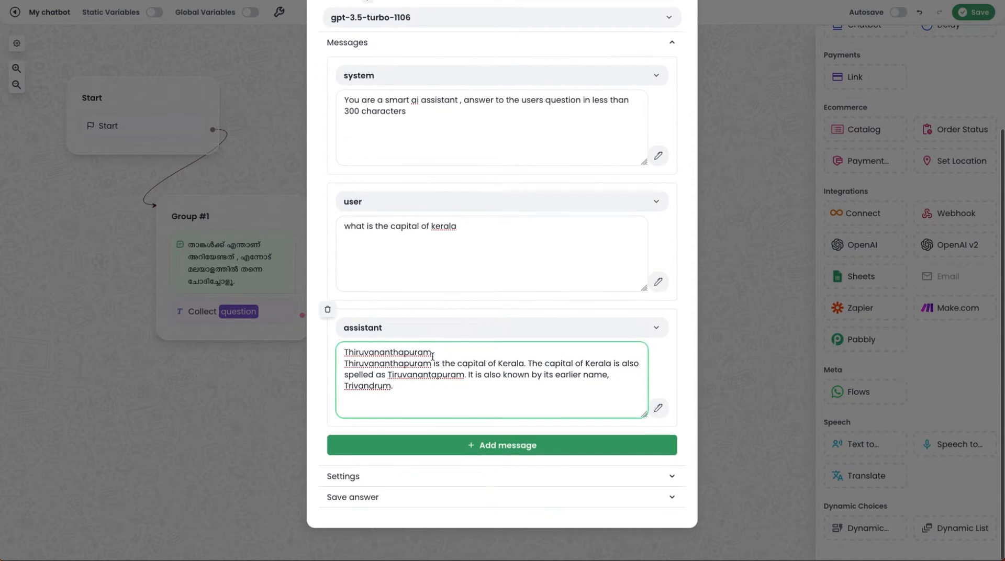
Step: Add a fourth message of type user whose content is the question variable
click(479, 445)
scroll(485, 406, down, 3)
click(484, 406)
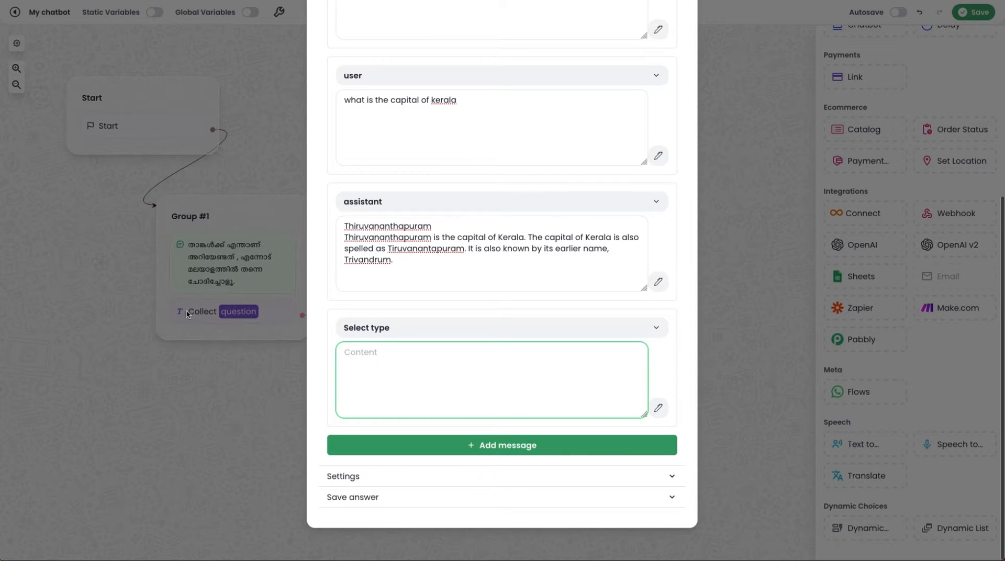
click(399, 328)
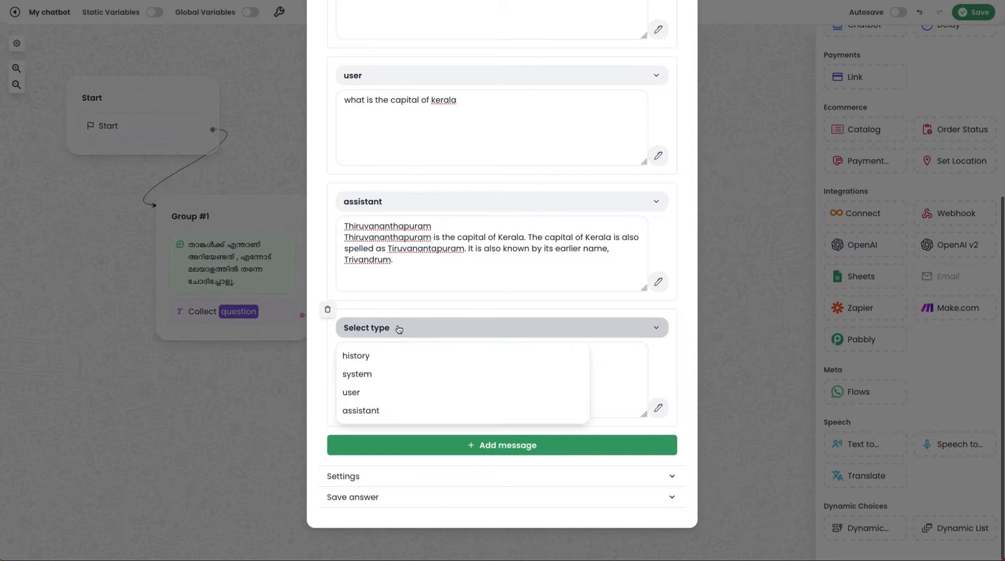
click(377, 392)
click(448, 371)
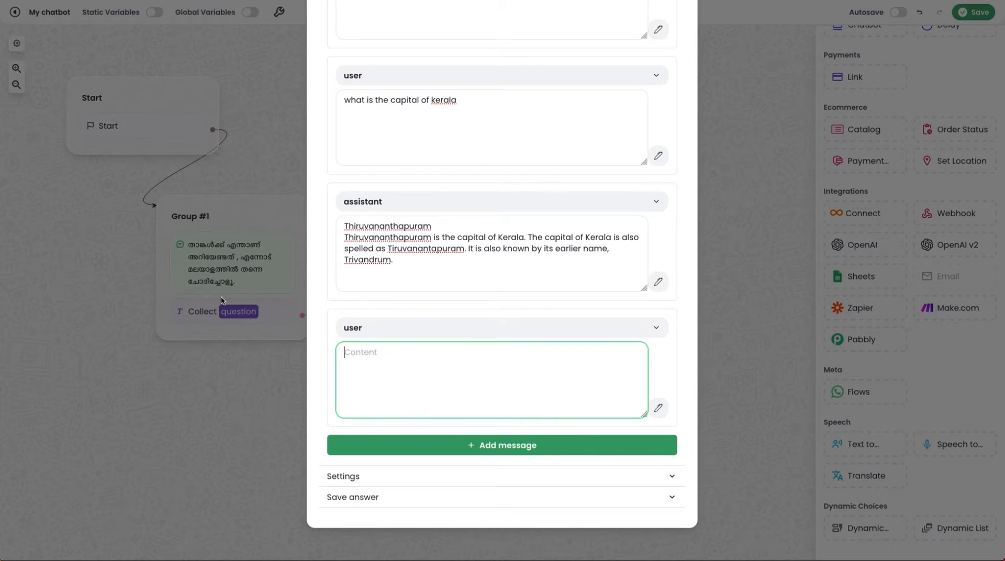
click(657, 410)
click(524, 454)
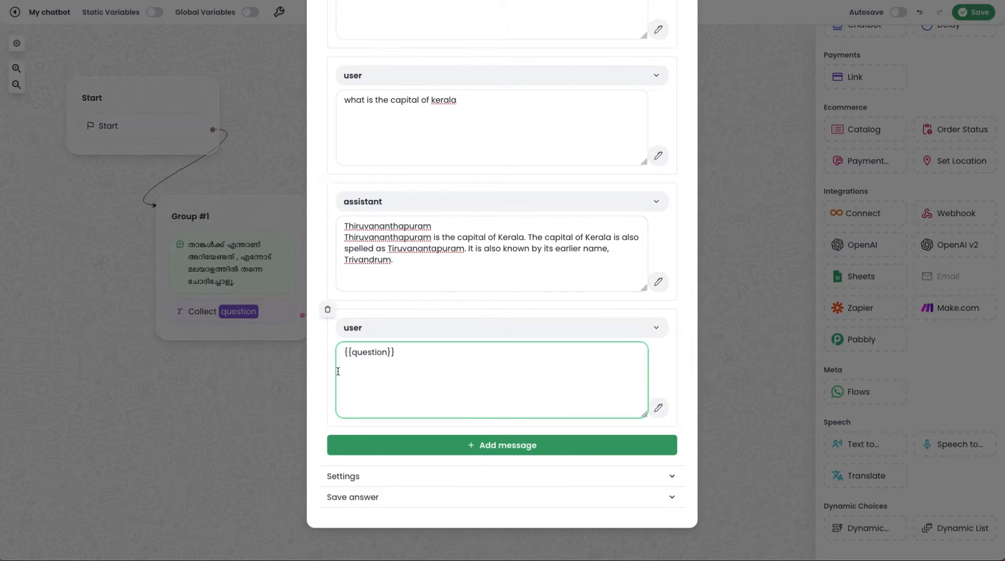
Step: Save the OpenAI reply's message content in a new variable named answer and close the block's configuration
scroll(544, 237, up, 5)
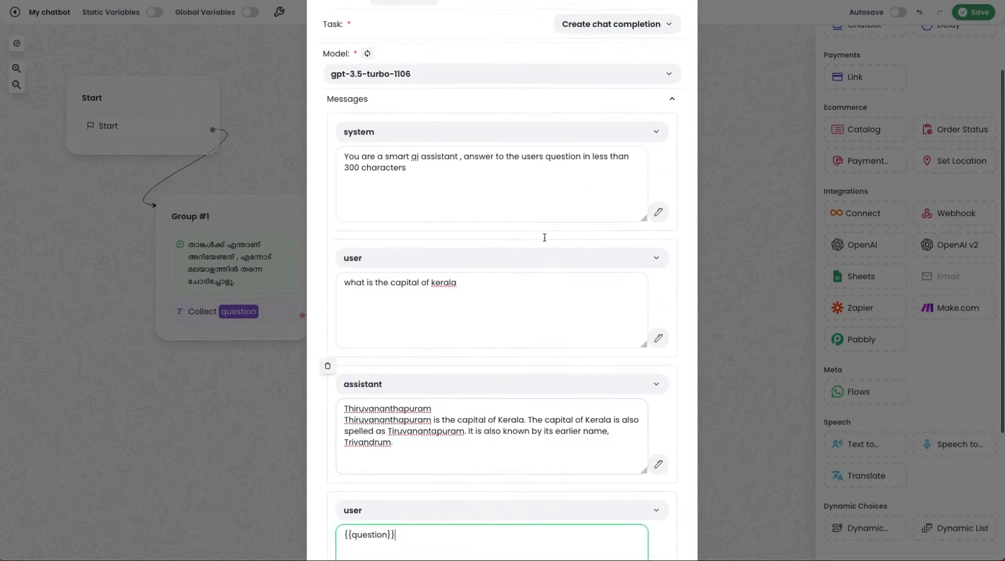
scroll(545, 241, down, 2)
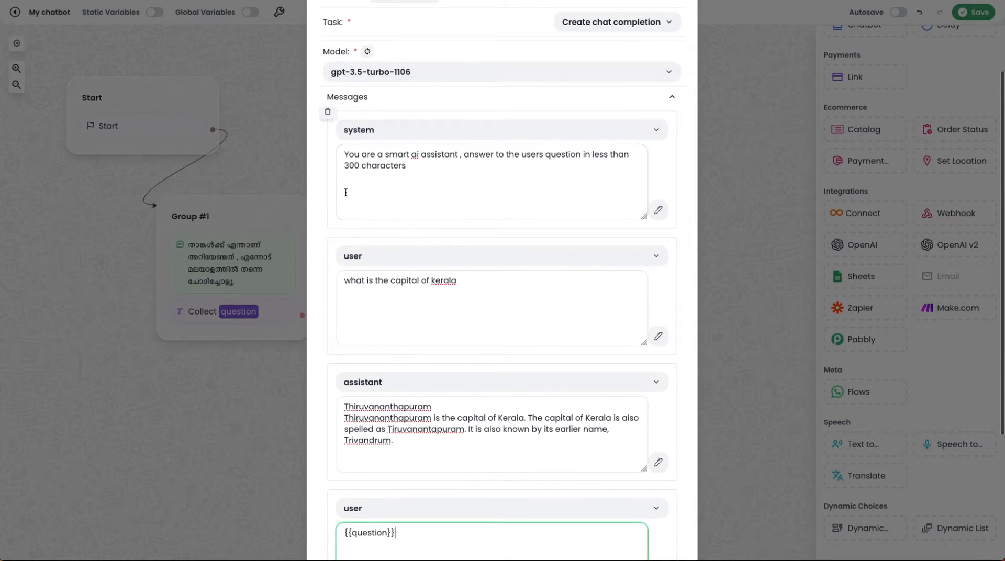
scroll(502, 218, down, 5)
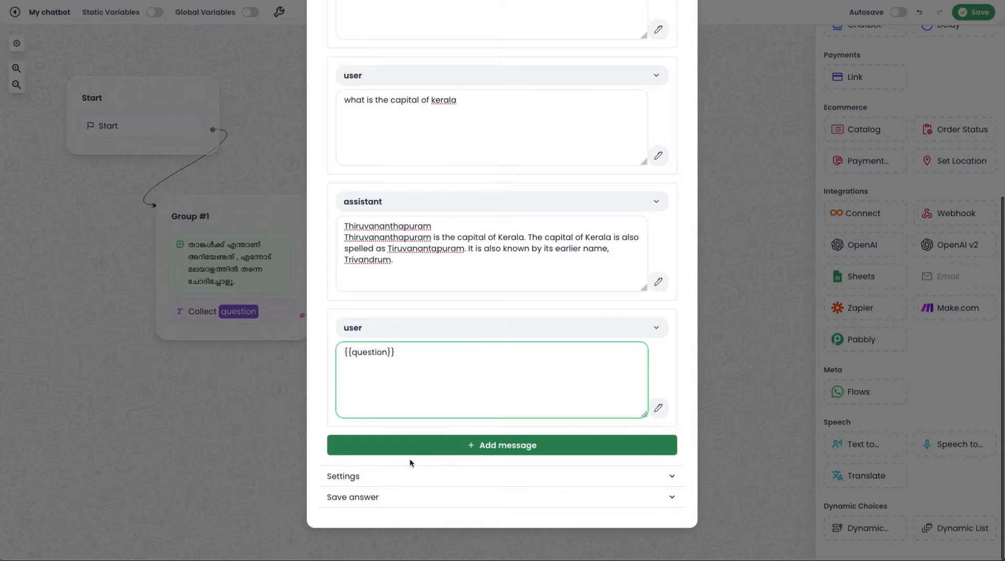
click(422, 477)
scroll(440, 485, down, 2)
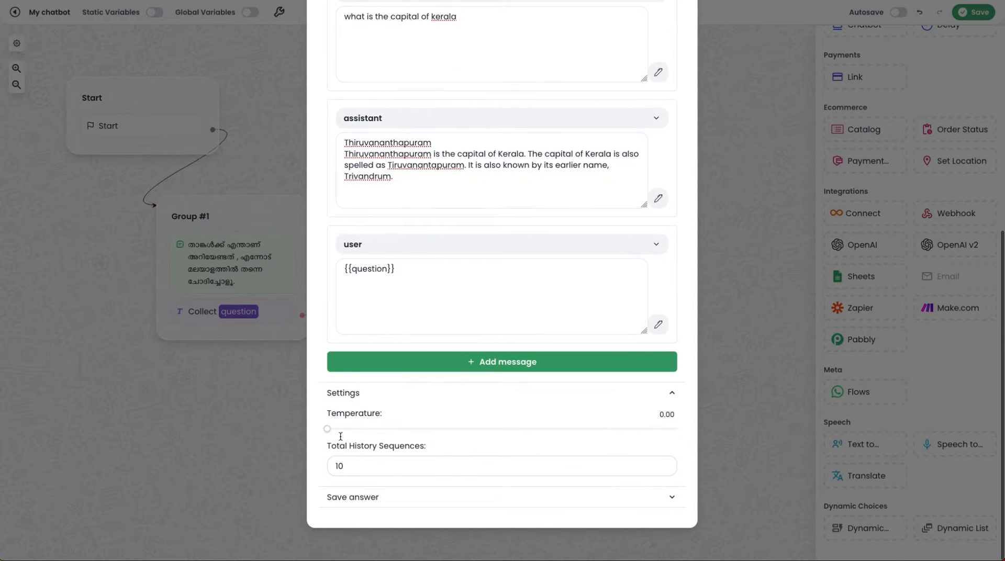
click(427, 498)
click(446, 489)
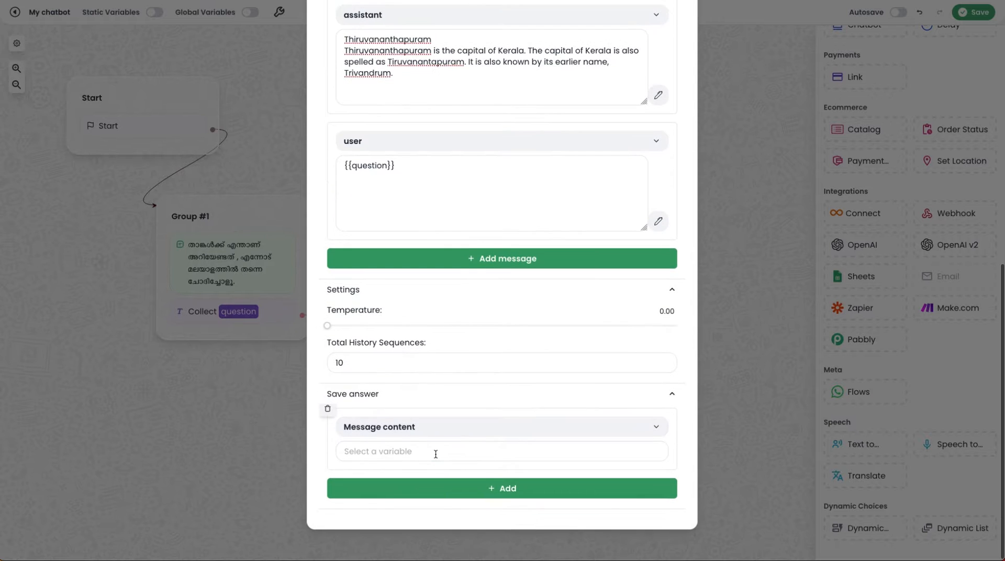
click(436, 452)
text(answer)
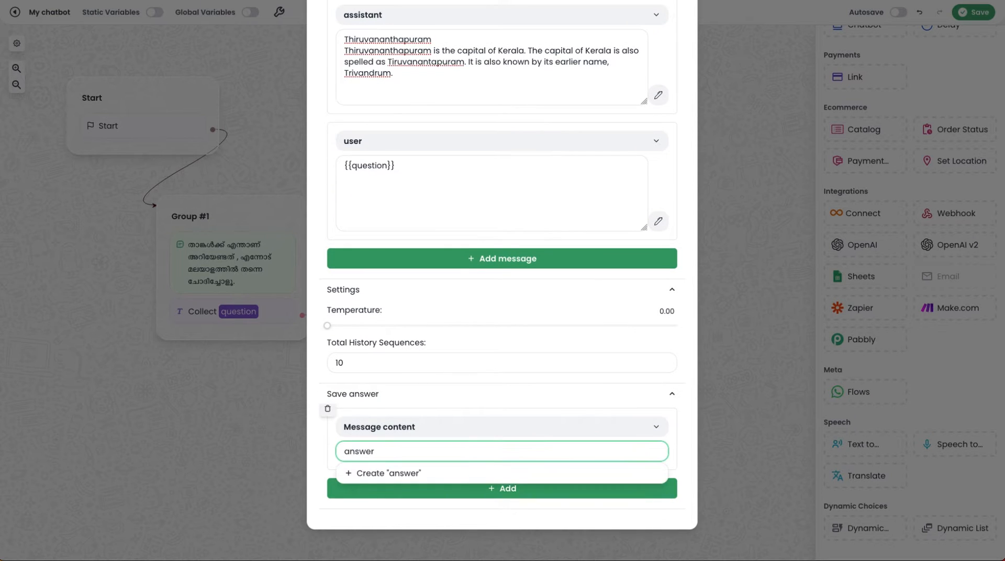
click(424, 473)
click(767, 388)
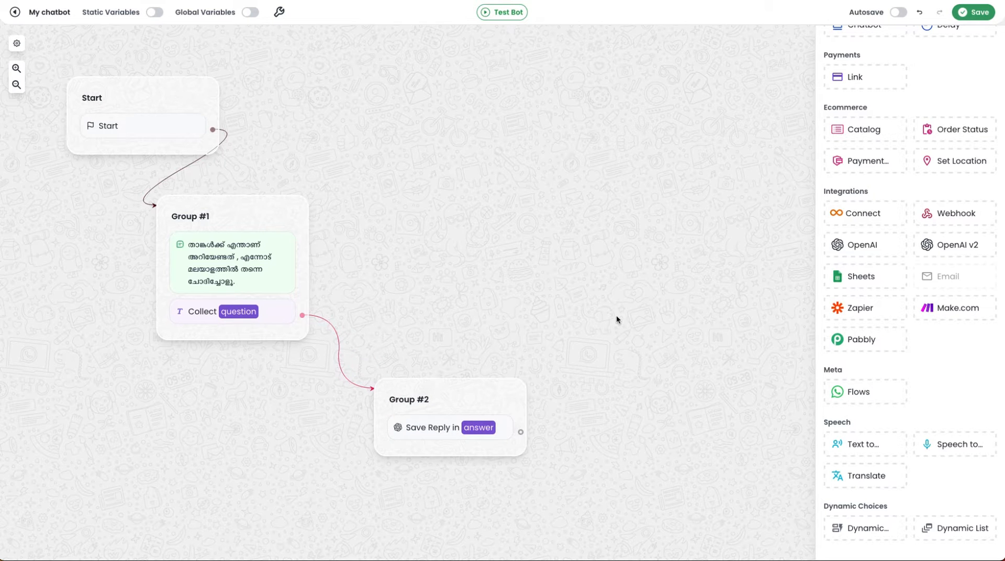
Step: Place a Text message block in a new group and connect Group #2's output to it
scroll(882, 256, up, 8)
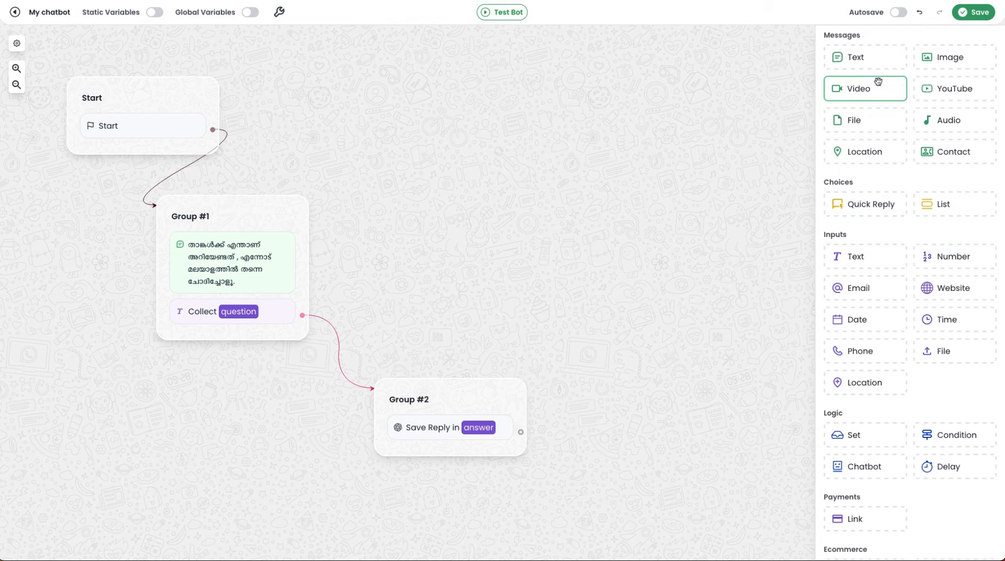
drag(872, 65, 579, 236)
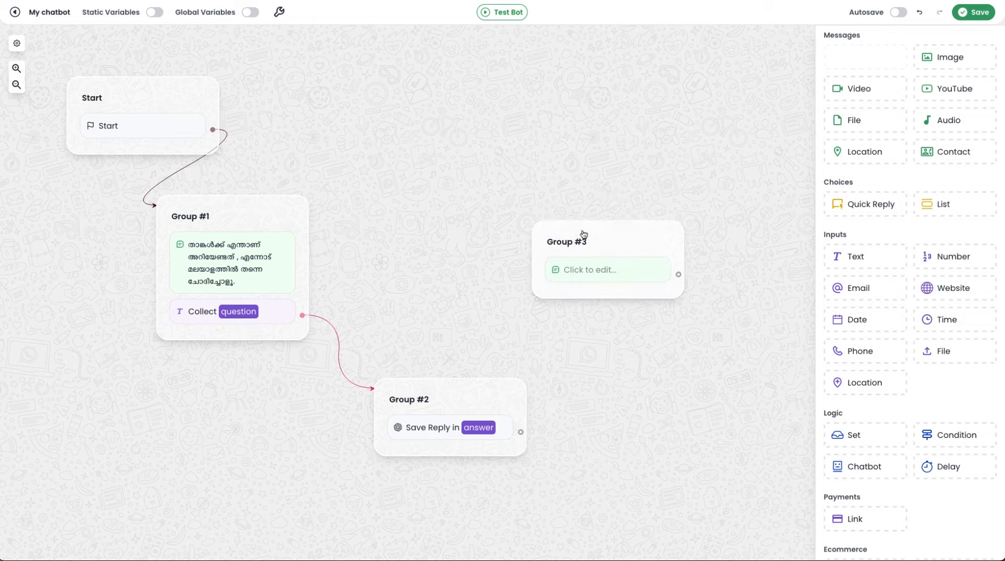
drag(521, 432, 553, 241)
drag(622, 240, 661, 225)
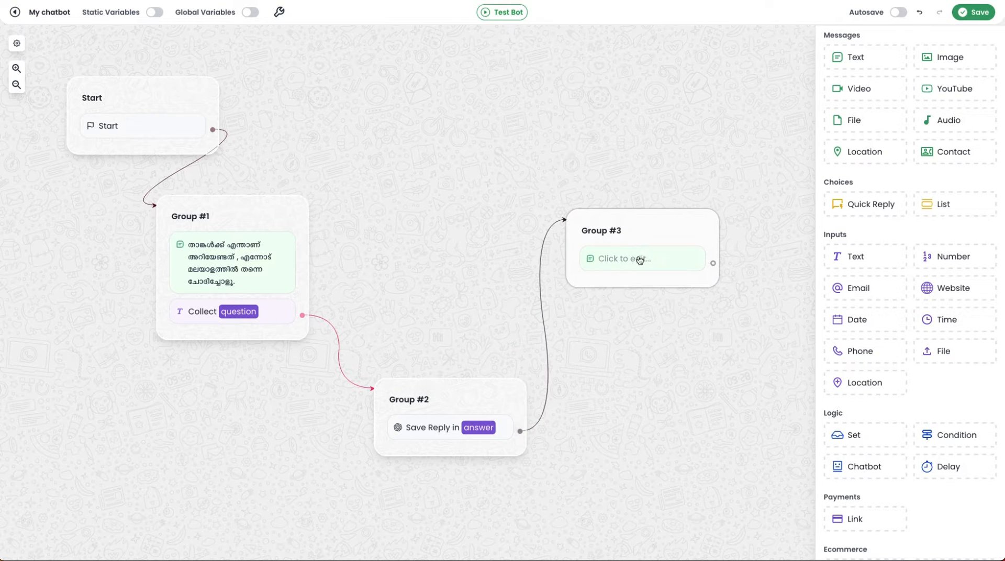
Step: Fill the text message in Group #3 with the answer variable
click(637, 260)
click(595, 261)
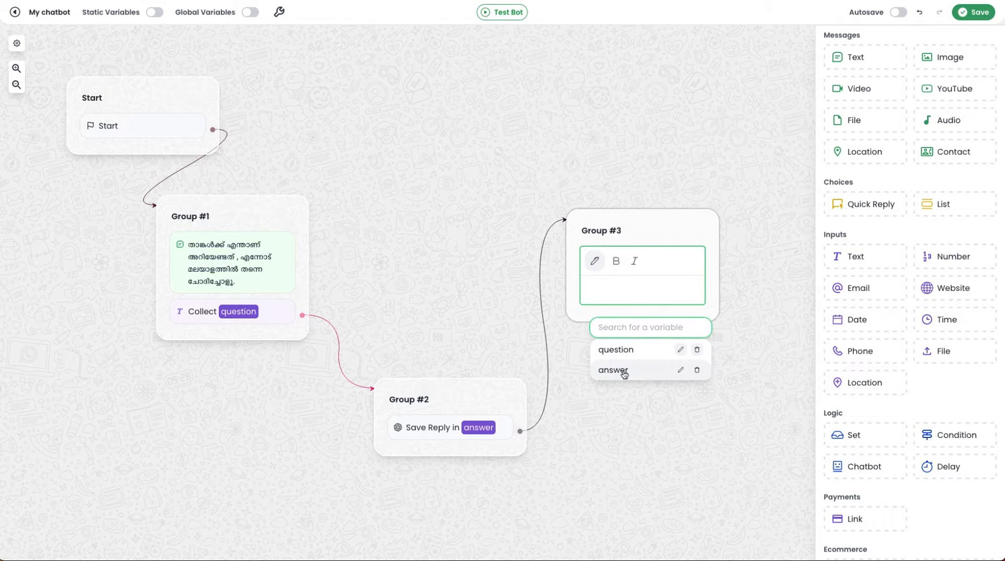
click(624, 370)
click(668, 356)
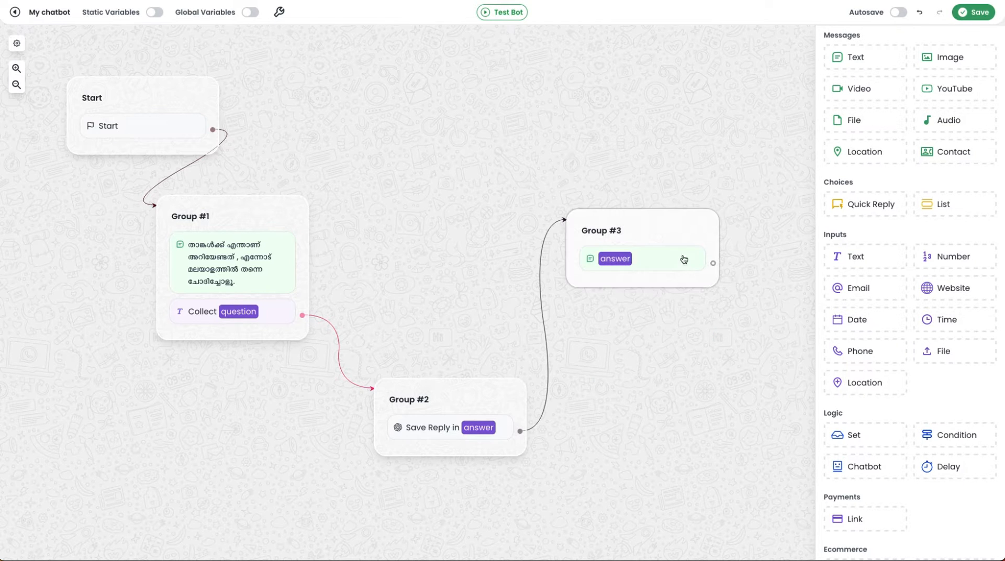
Step: Connect Group #3's output back to Group #1 and save the chatbot
drag(664, 231, 660, 222)
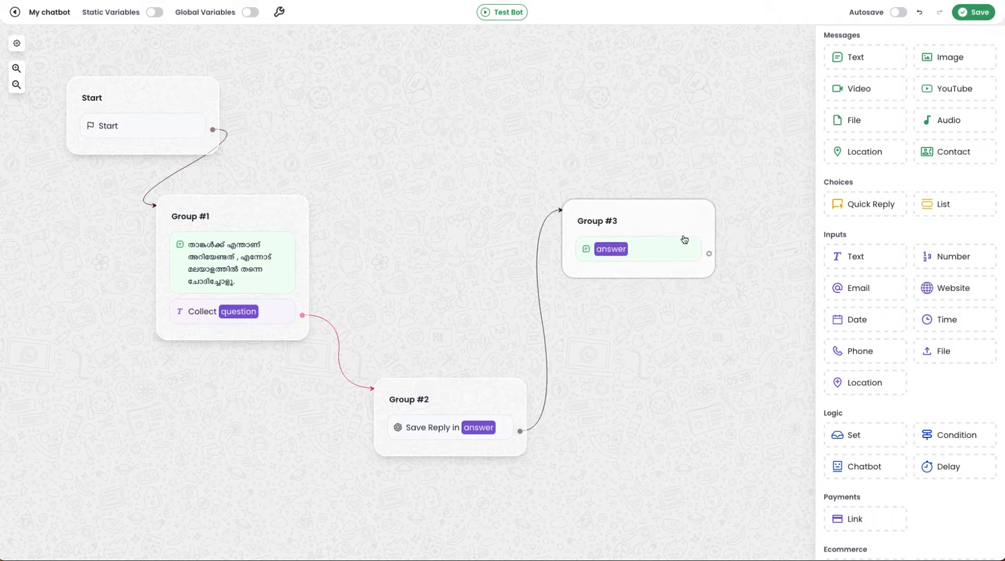
drag(709, 254, 295, 225)
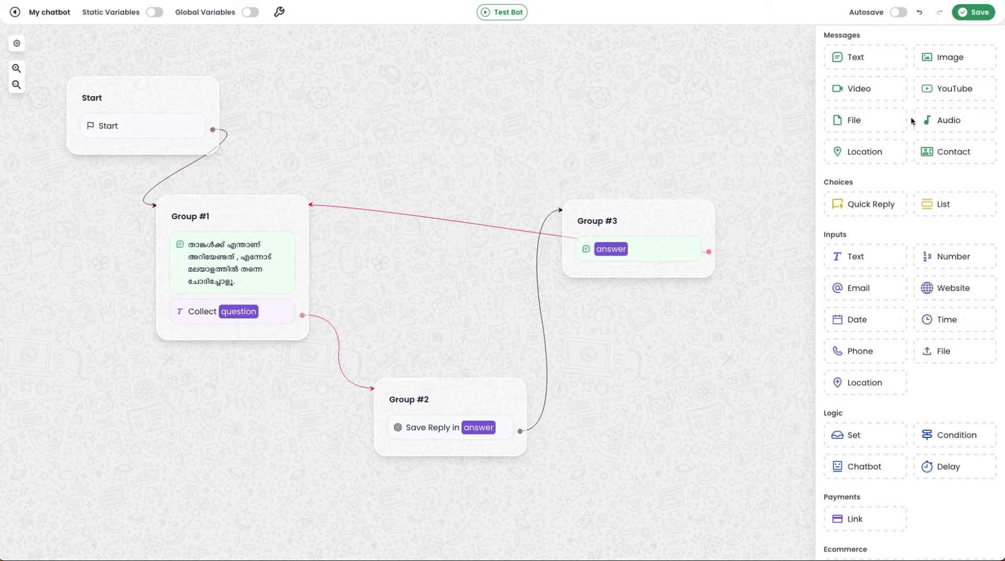
click(974, 12)
Step: Set the chatbot's shortcode to MALAI and its chat session expiration duration to 15 minutes
click(279, 11)
text(MALAI)
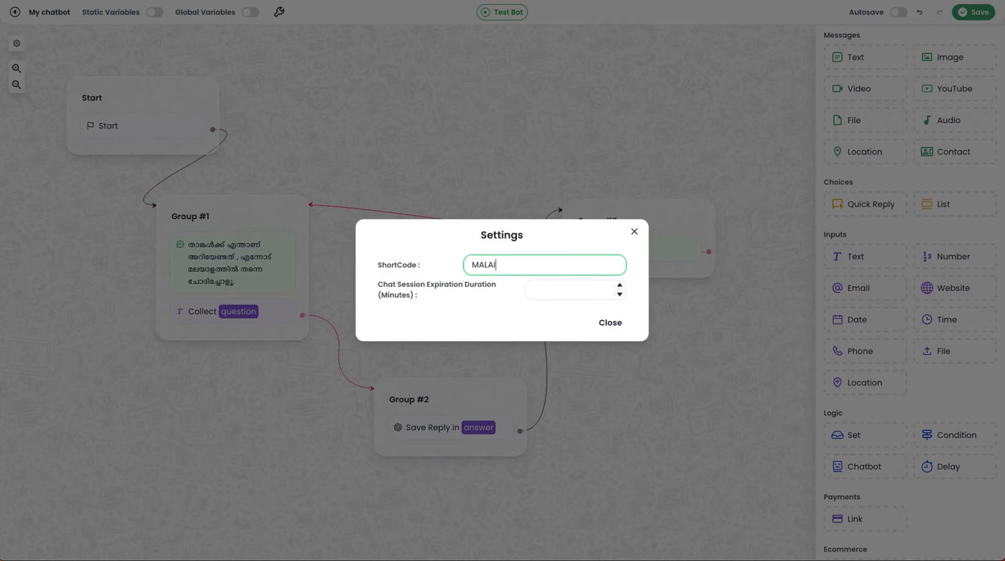
click(534, 289)
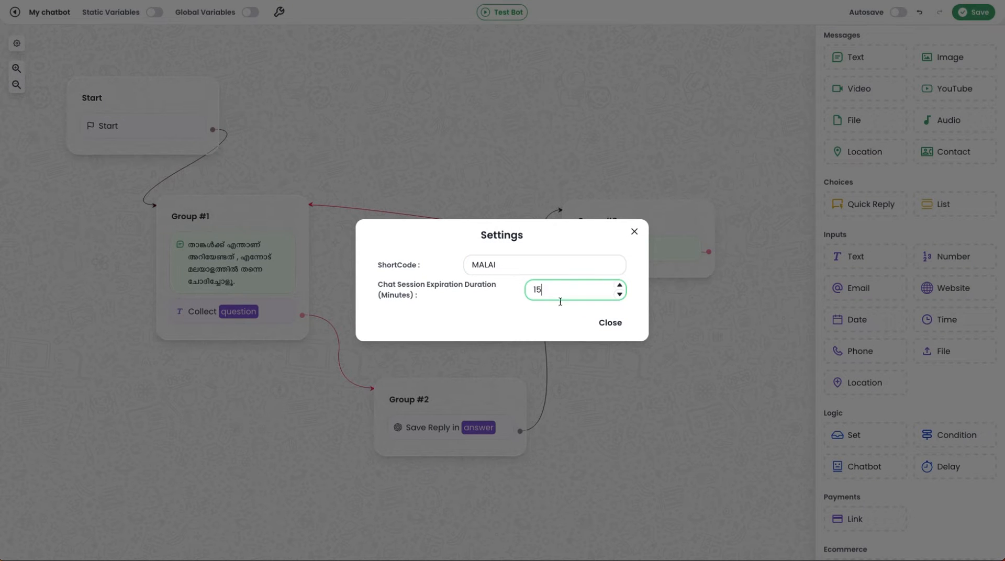
click(611, 323)
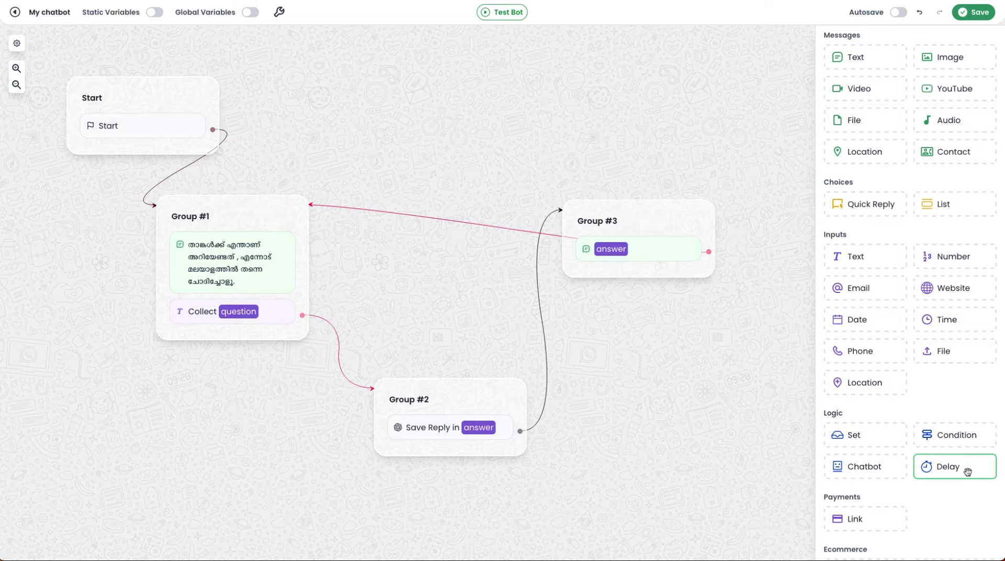
Step: Add a 3-second Delay below the answer message in Group #3 and save it with its output linked back to Group #1
drag(967, 471, 655, 273)
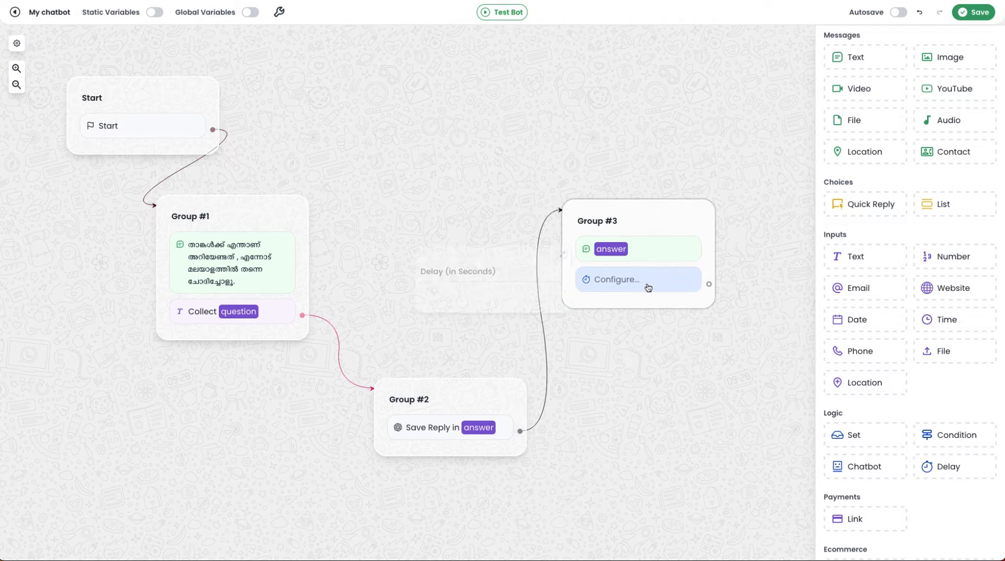
click(504, 290)
text(3)
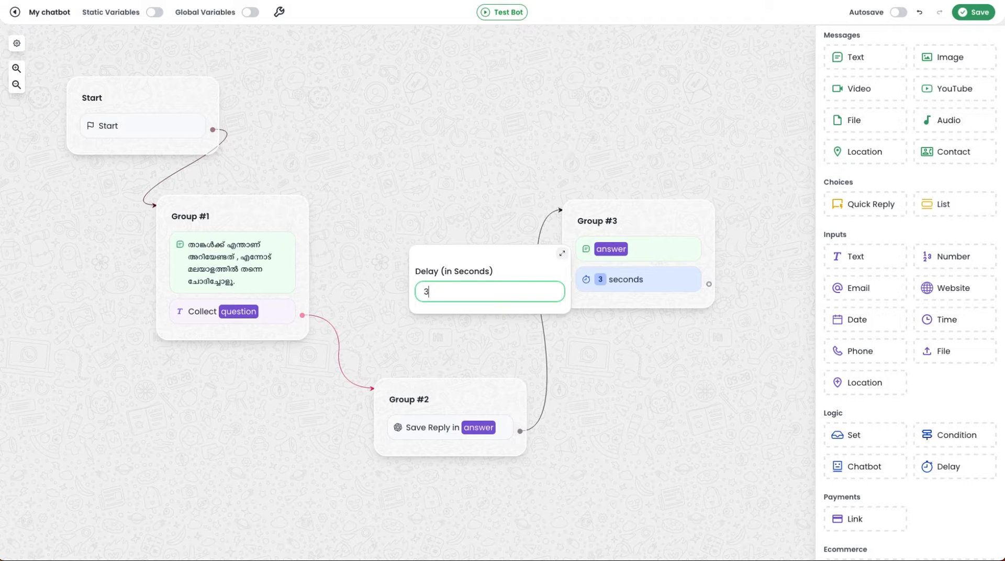
click(660, 369)
drag(709, 284, 308, 208)
click(973, 12)
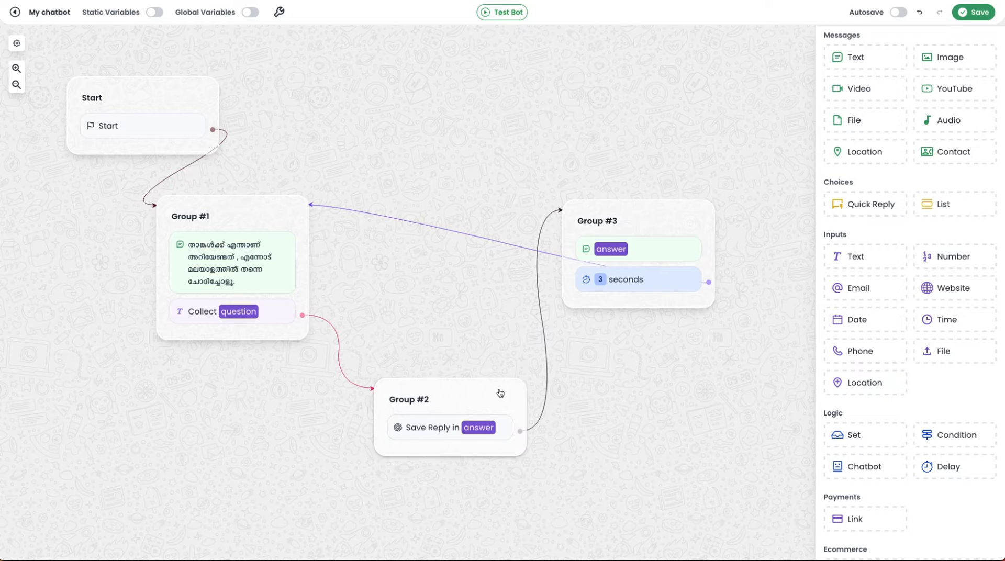
Step: Shift Group #2 away from Group #3 and place a Translate block in a new group beside it
drag(498, 389, 441, 408)
scroll(870, 391, down, 8)
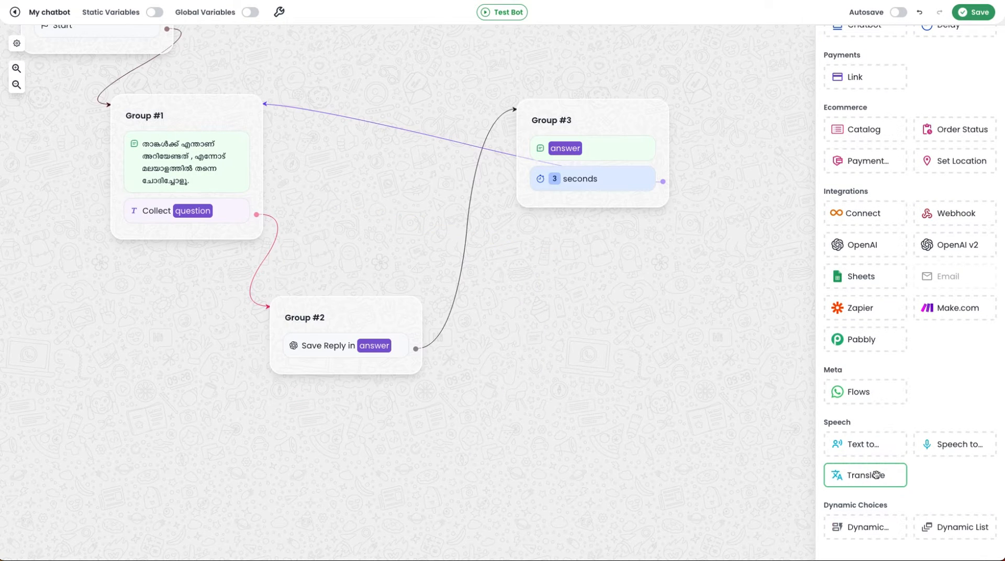
drag(866, 475, 555, 331)
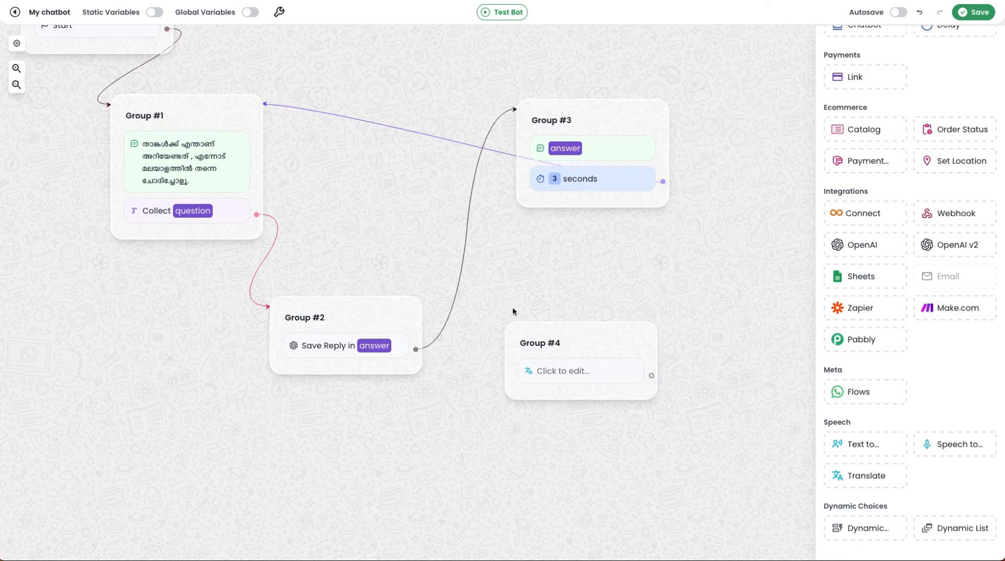
Step: Delete the link between Group #2 and Group #3 and connect Group #2 to the Translate group instead
right_click(459, 297)
click(481, 311)
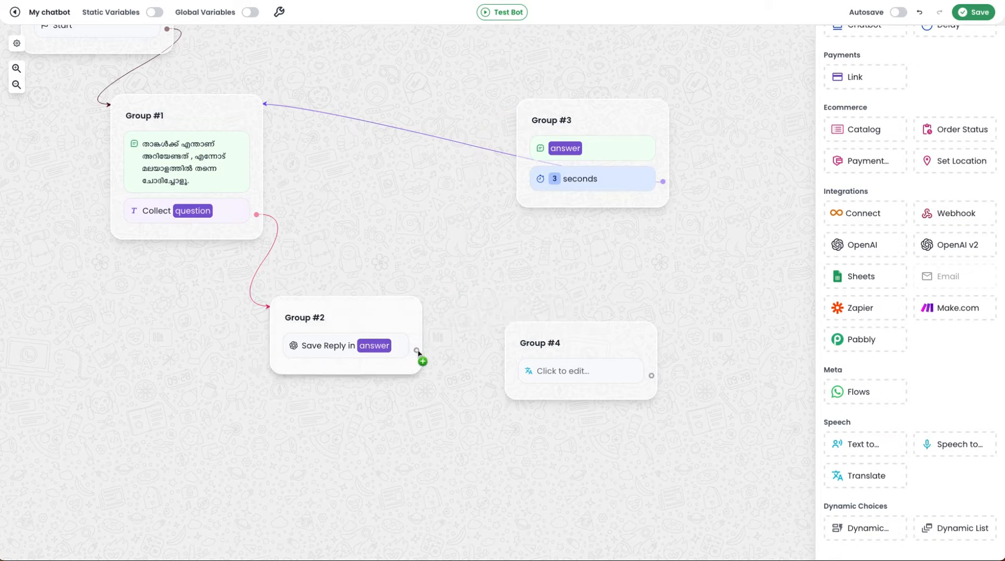
drag(417, 349, 512, 347)
drag(610, 358, 595, 405)
Step: Set the Translate block to use the answer variable as its text input and save the result in a new variable ML_ANSWER
click(567, 425)
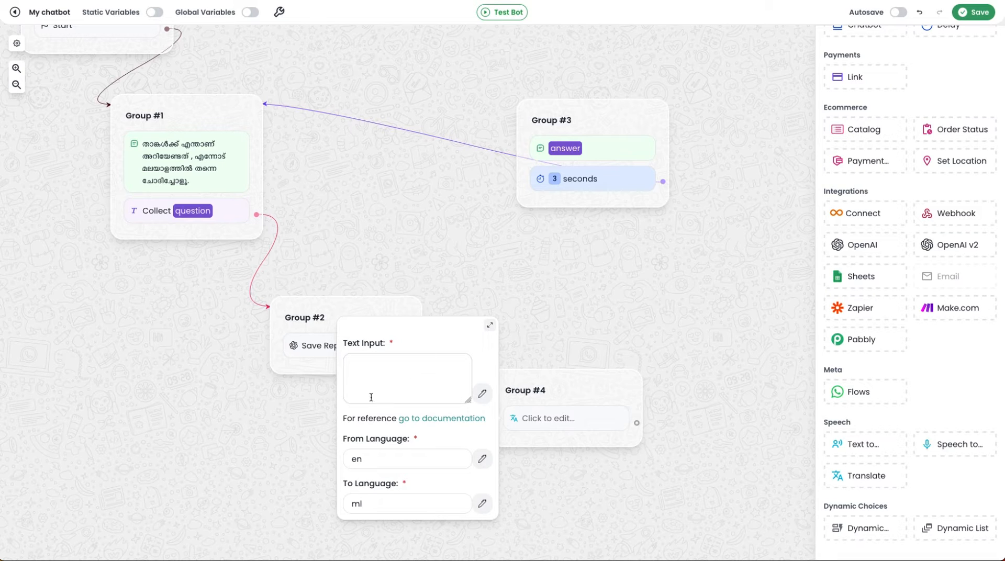
click(482, 393)
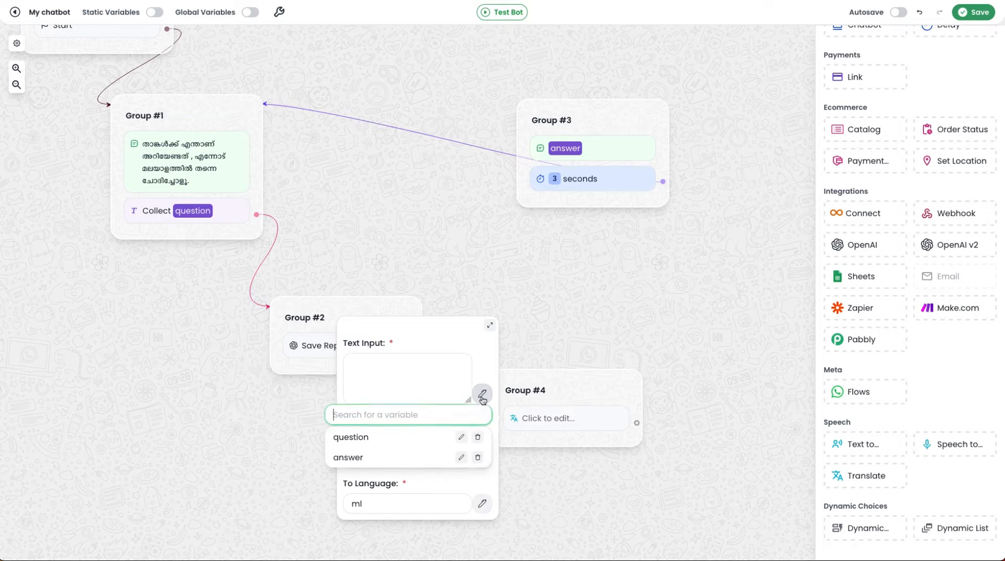
click(365, 458)
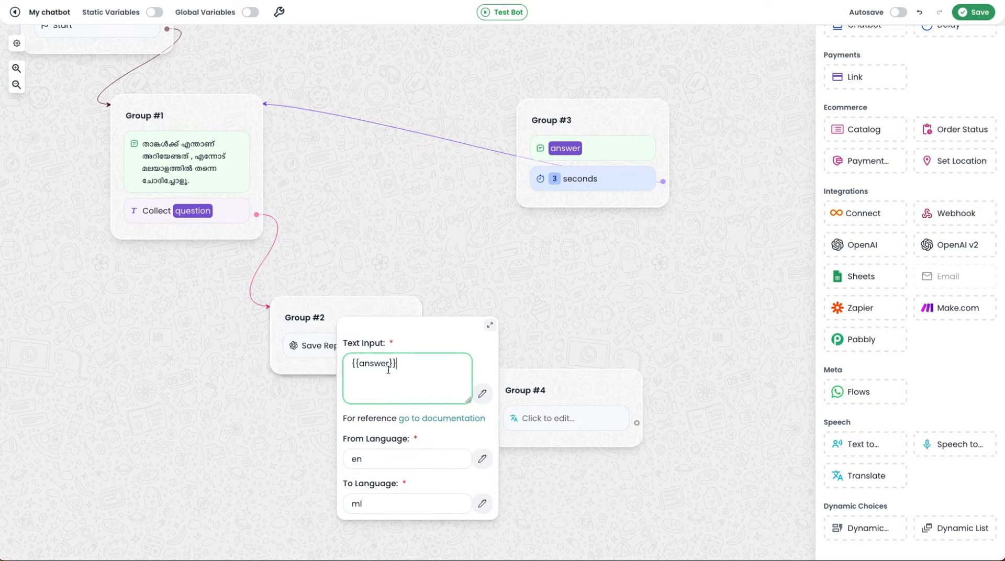
scroll(418, 385, down, 1)
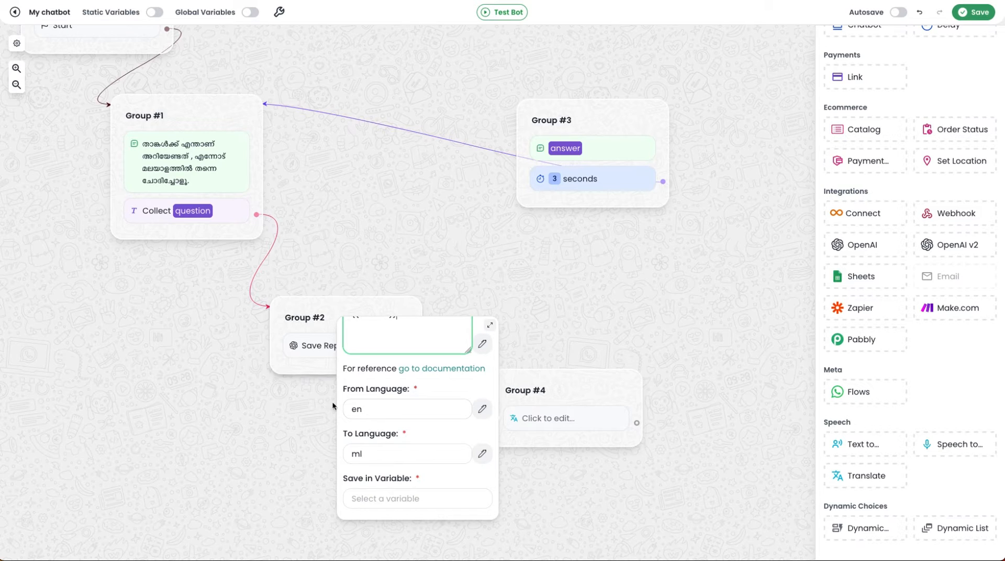
scroll(383, 413, down, 1)
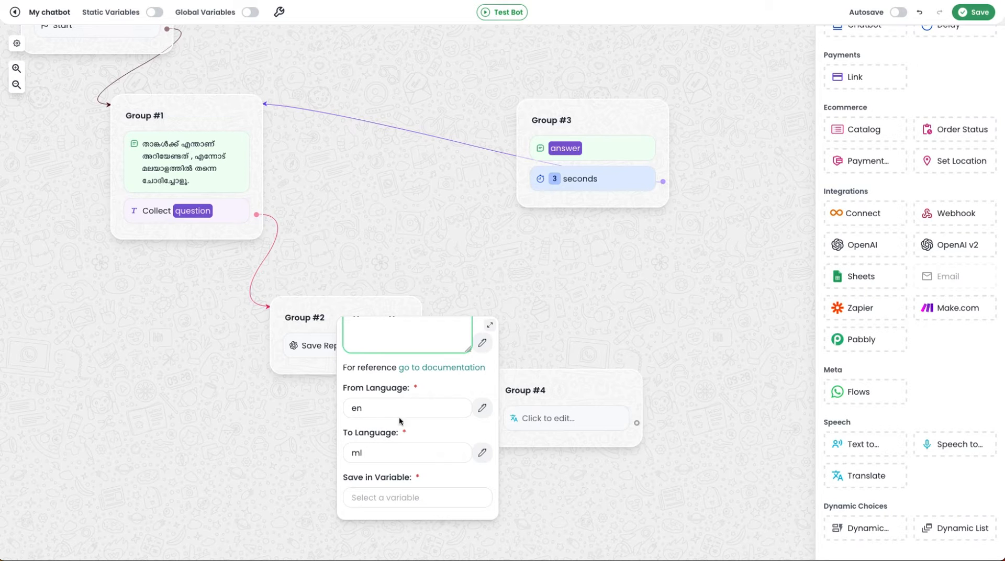
click(376, 501)
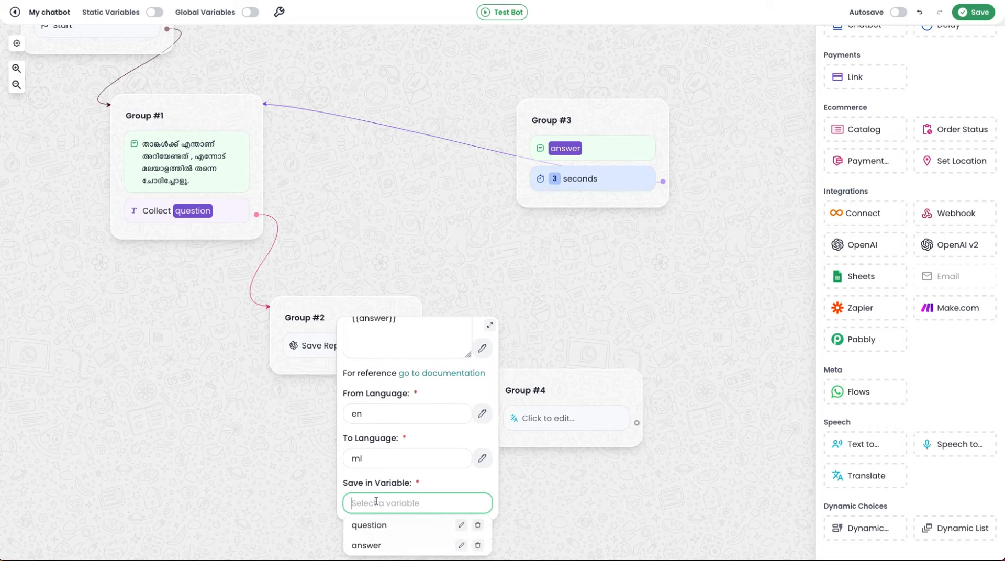
text(ML_)
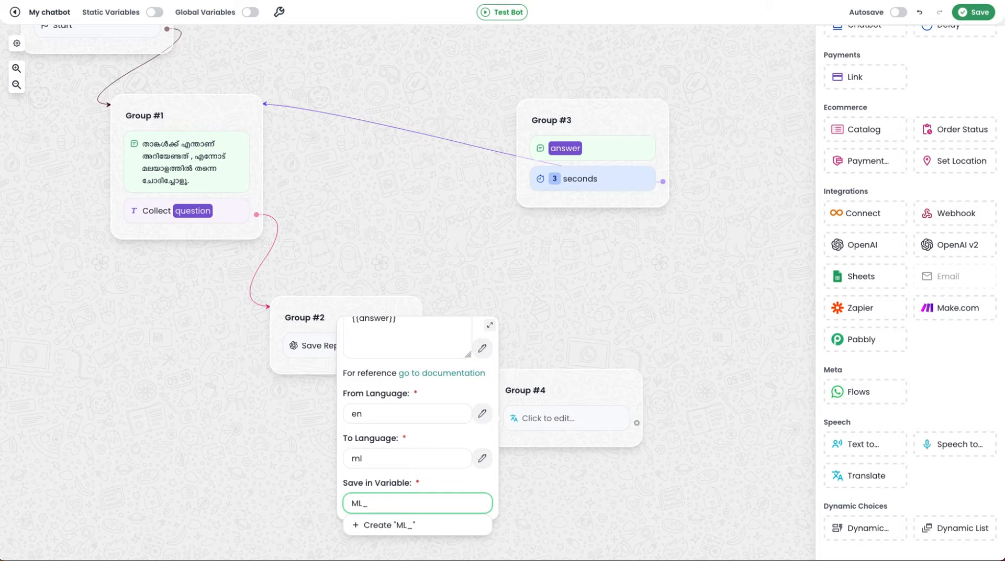
text(ANSWER)
click(398, 526)
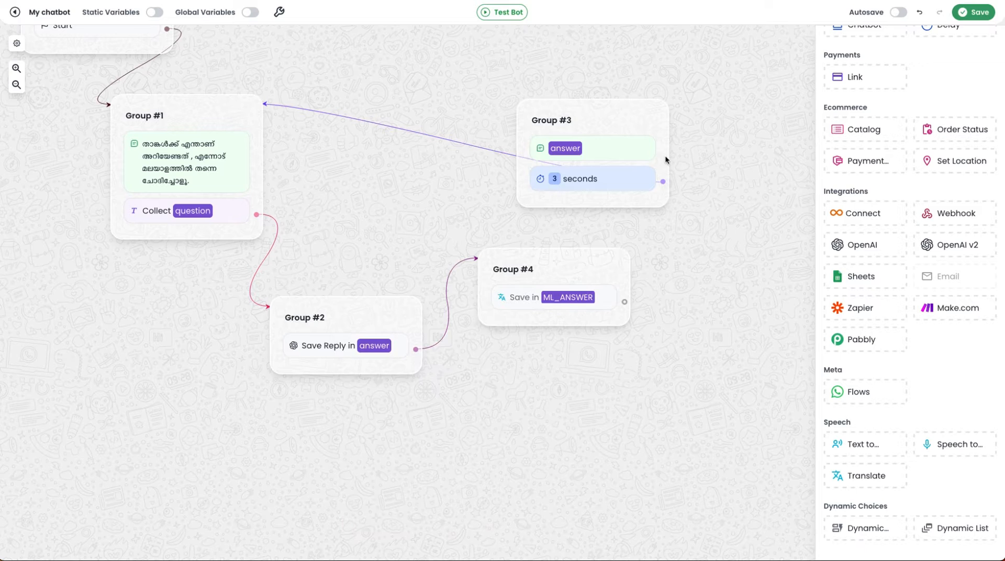
Step: Replace the answer variable in Group #3's text message with ML_ANSWER
click(587, 151)
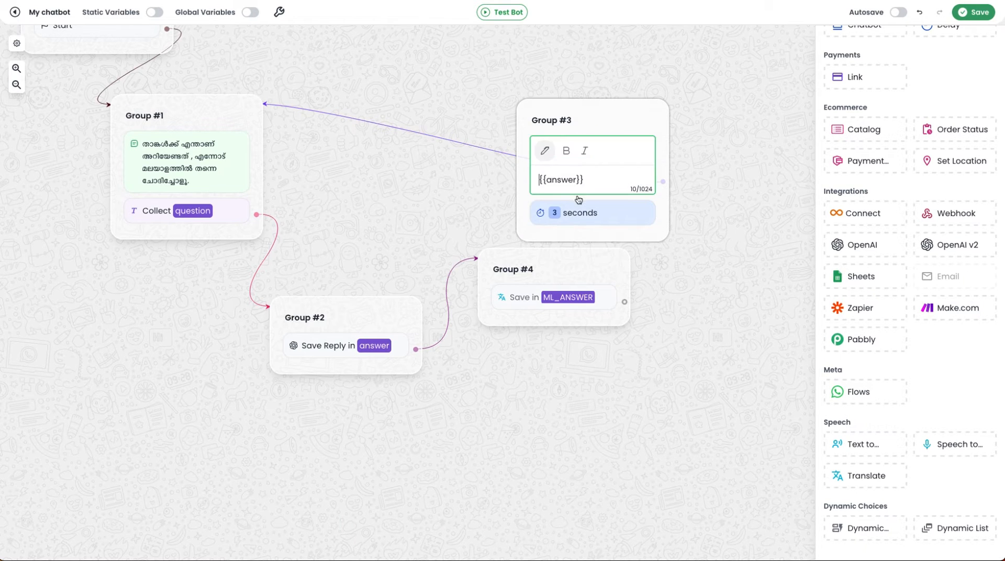
triple_click(598, 180)
key(BackSpace)
click(551, 157)
click(568, 278)
click(703, 123)
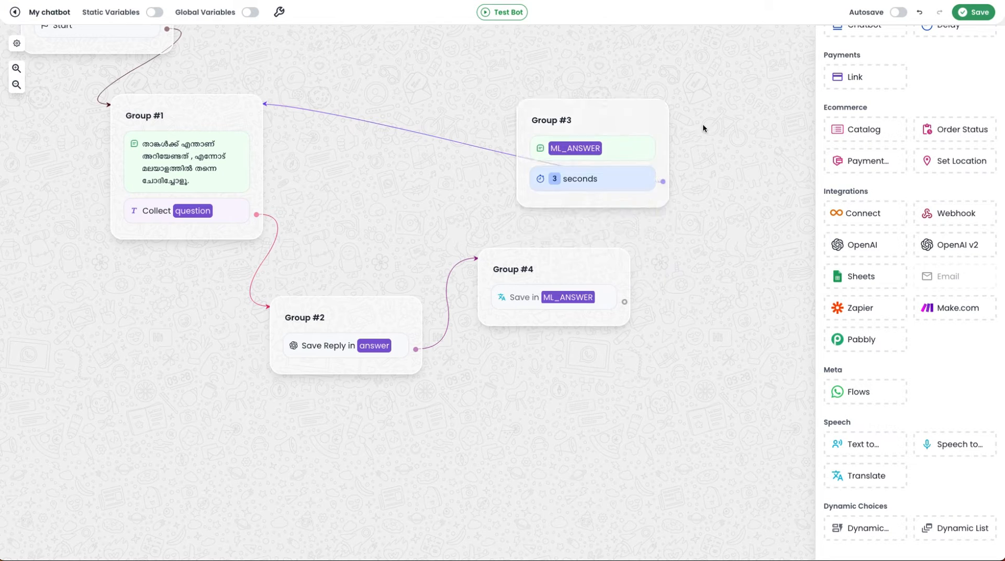
Step: Connect the Translate block in Group #4 to Group #3, position Group #4 below Group #3, and save the chatbot
drag(566, 258, 597, 322)
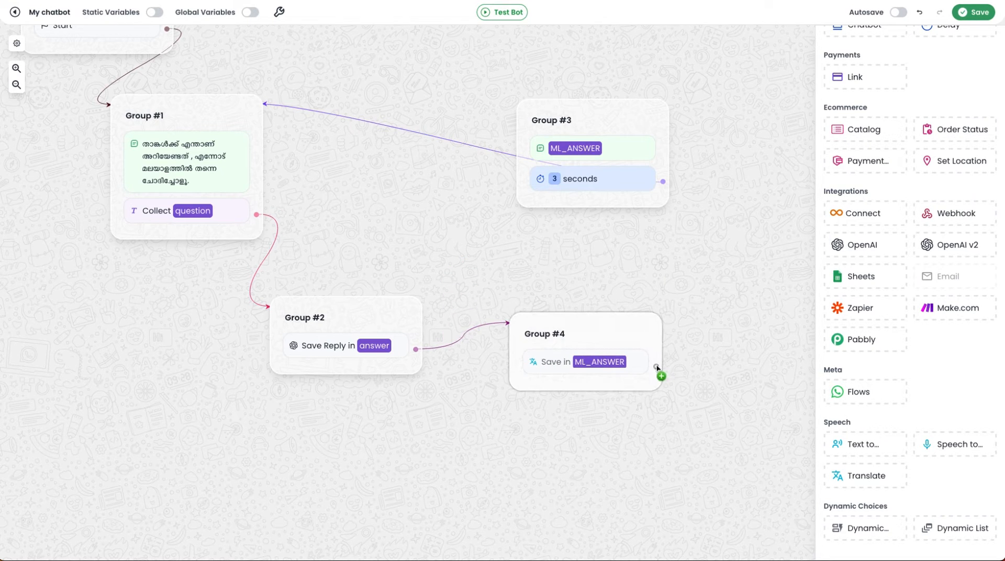
mouse_move(657, 368)
mouse_down()
mouse_move(676, 218)
mouse_move(668, 206)
mouse_move(621, 197)
mouse_up()
drag(590, 328, 574, 270)
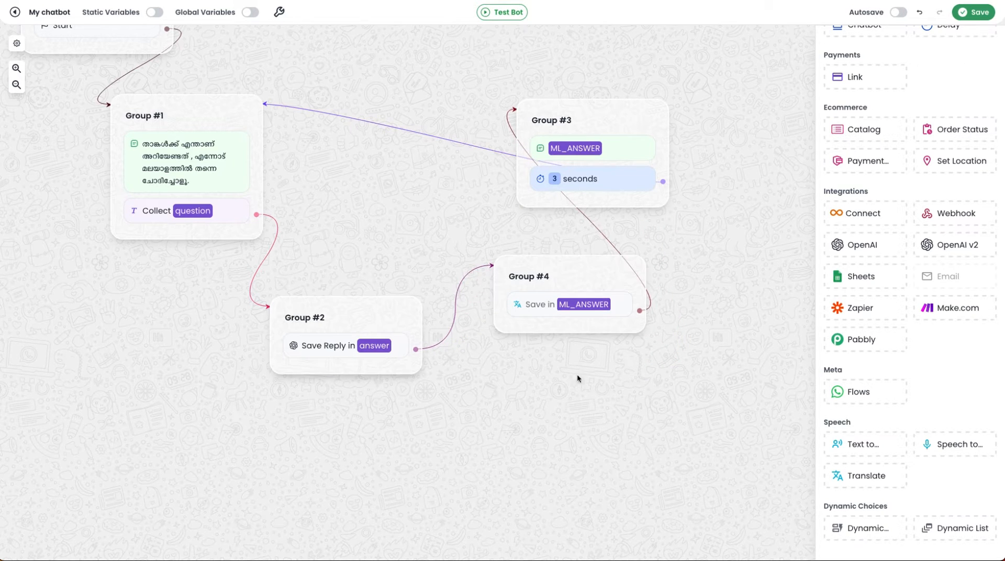
click(972, 14)
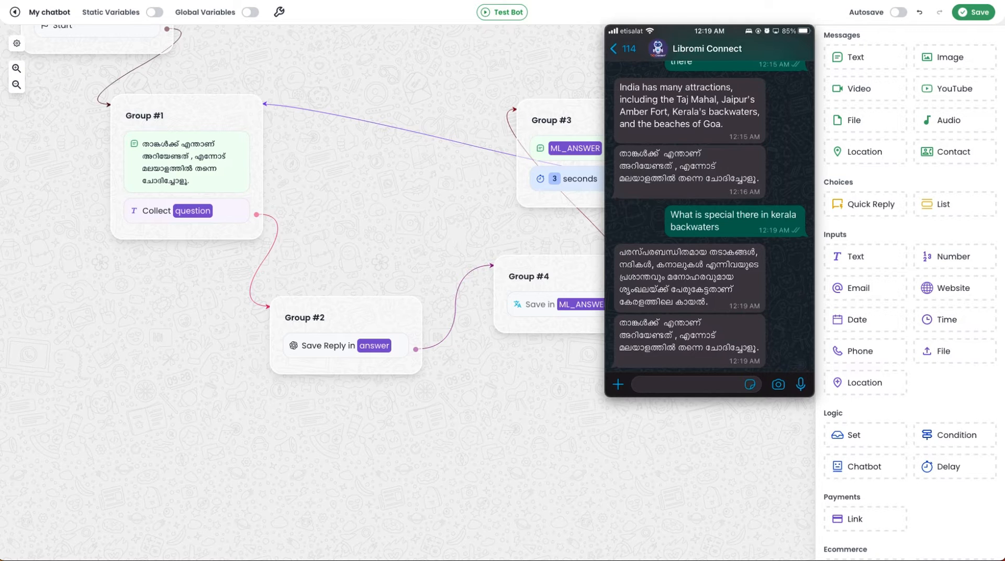
Step: Change the answer length limit in the OpenAI block's system message in Group #2 to less than 500 characters
click(502, 371)
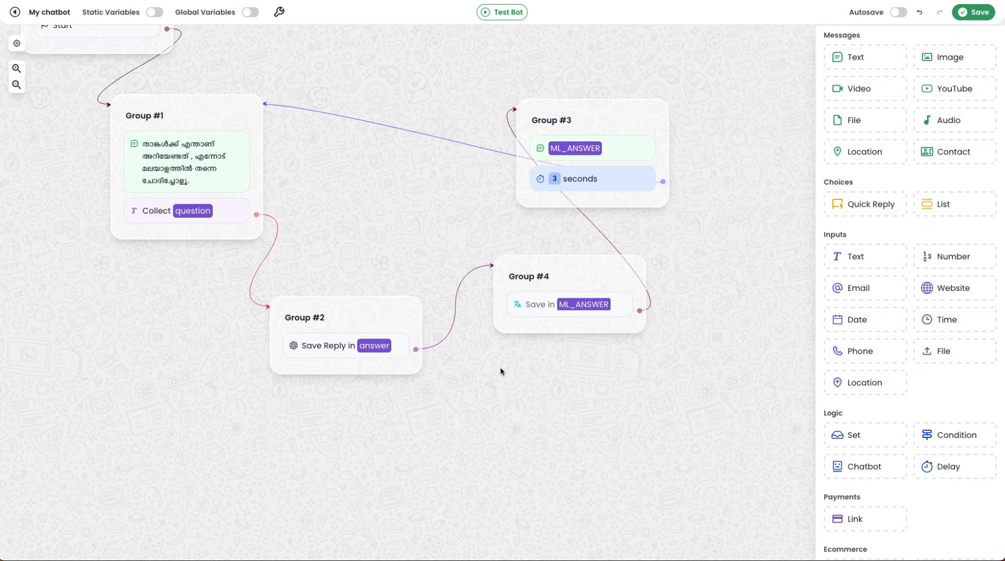
click(341, 344)
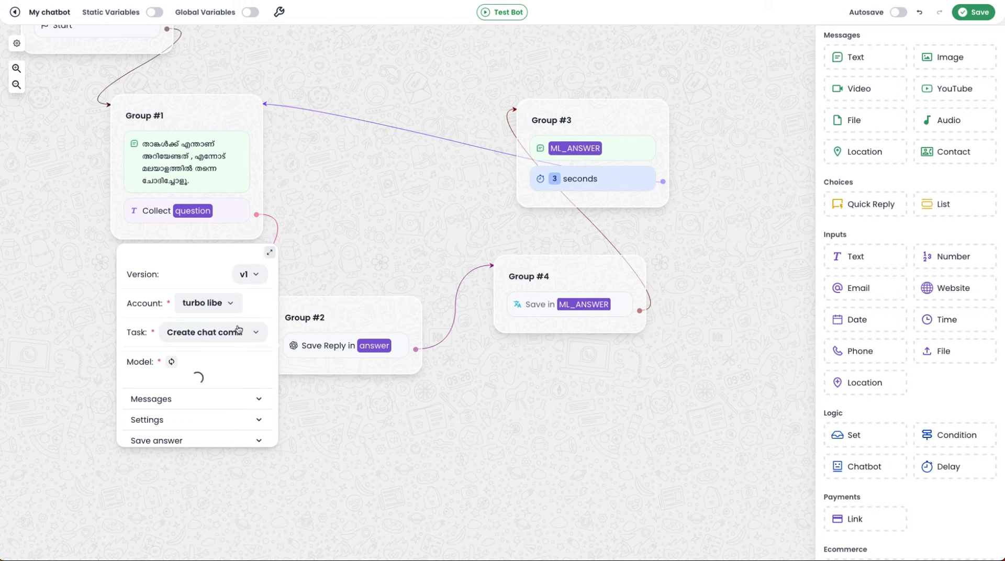
click(217, 400)
scroll(218, 401, down, 3)
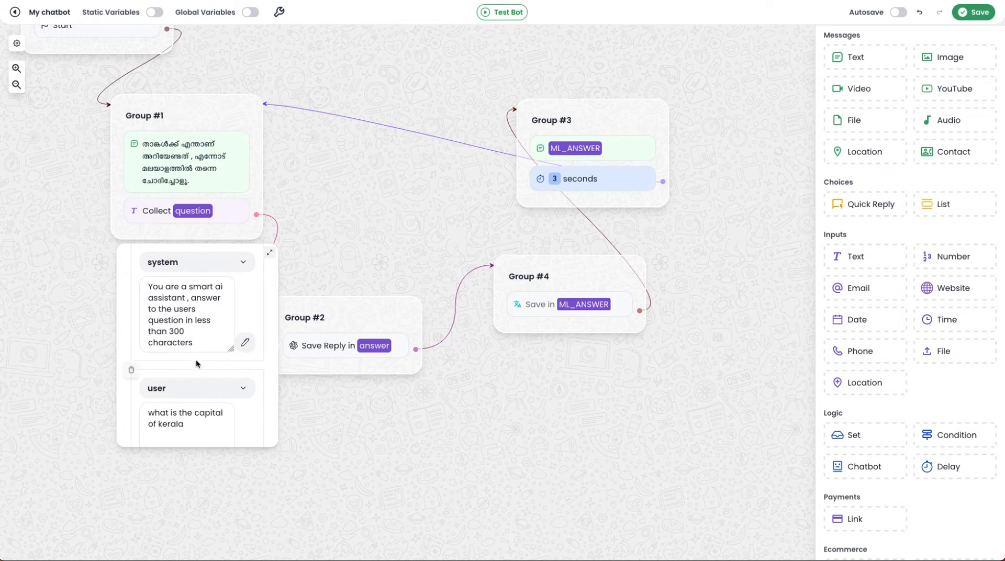
click(173, 332)
key(BackSpace)
text(5)
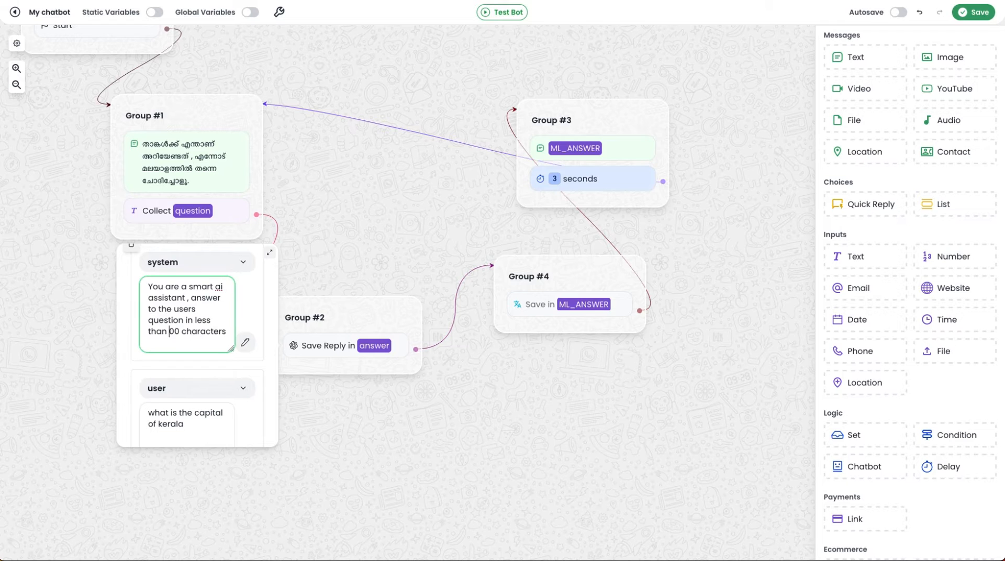
click(623, 354)
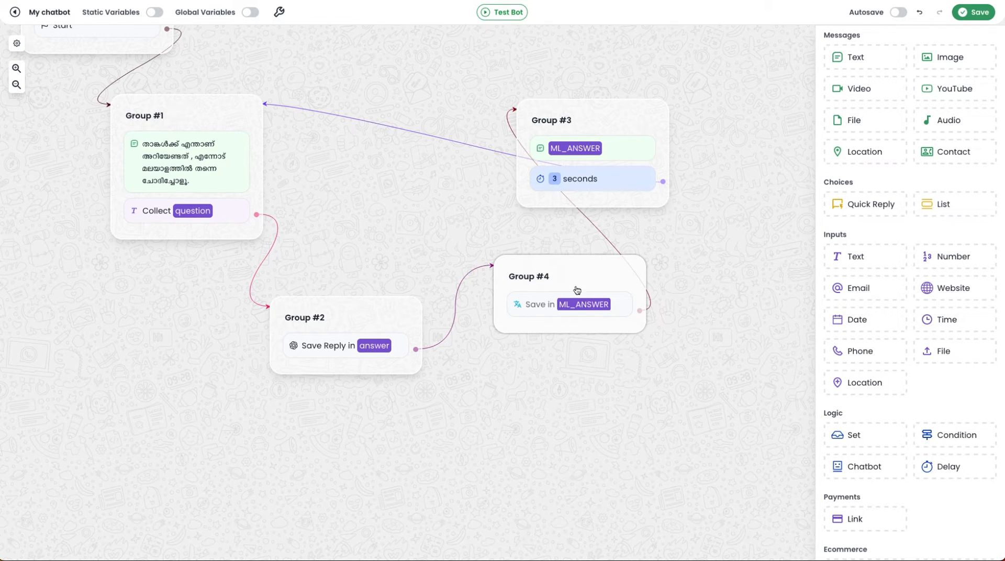
Step: Move Group #4 below Group #2 and delete its link to Group #3
drag(577, 290, 480, 417)
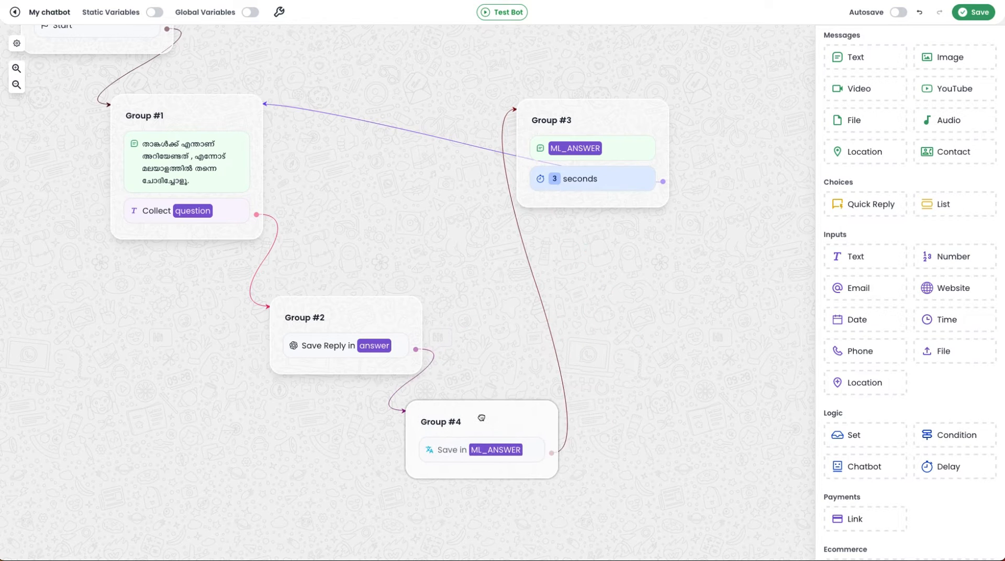
right_click(559, 360)
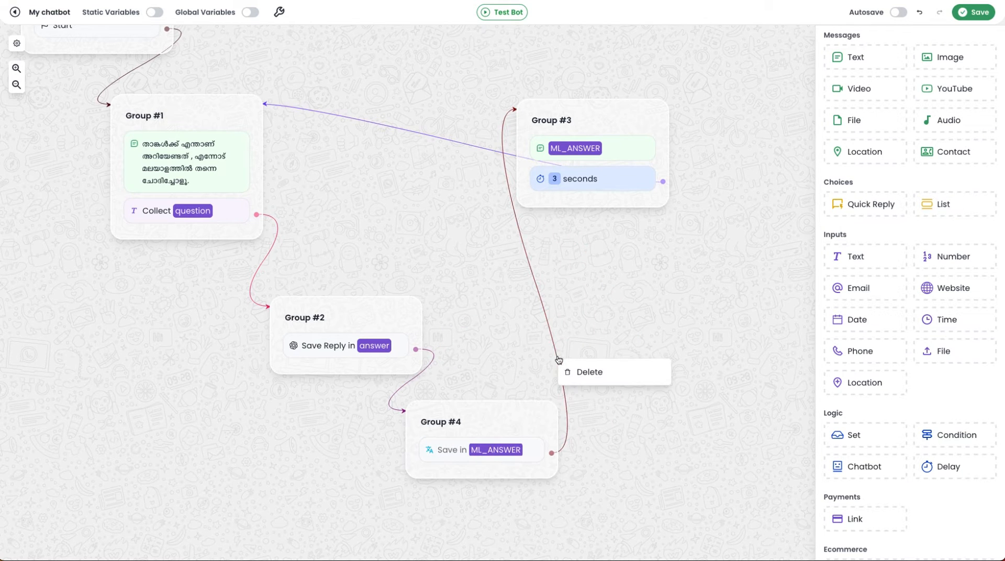
click(580, 373)
Step: Place a Text to Speech block in a new group beside Group #4 and connect Group #4 to it
scroll(943, 388, down, 8)
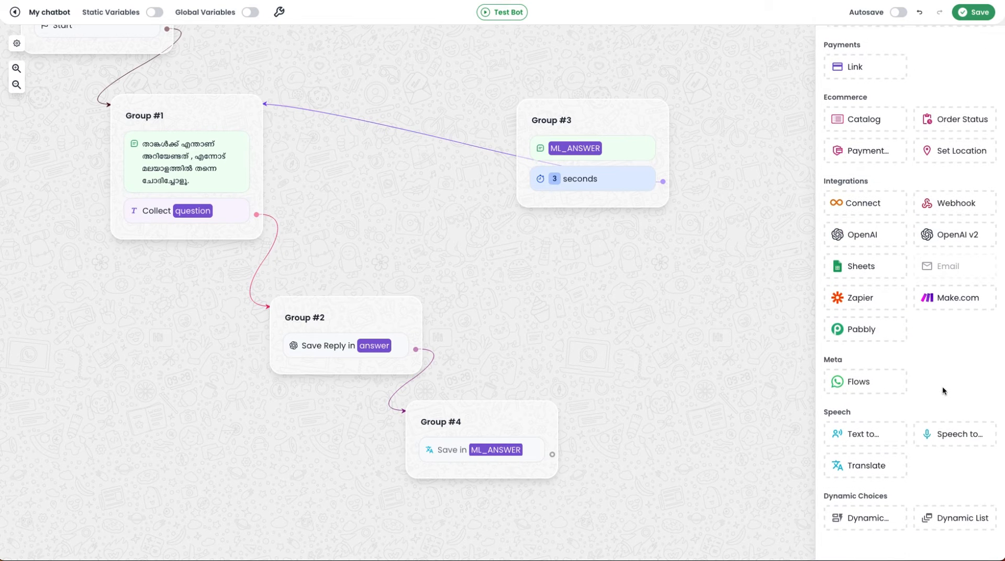
drag(873, 451, 626, 348)
drag(532, 426, 491, 447)
drag(520, 476, 589, 353)
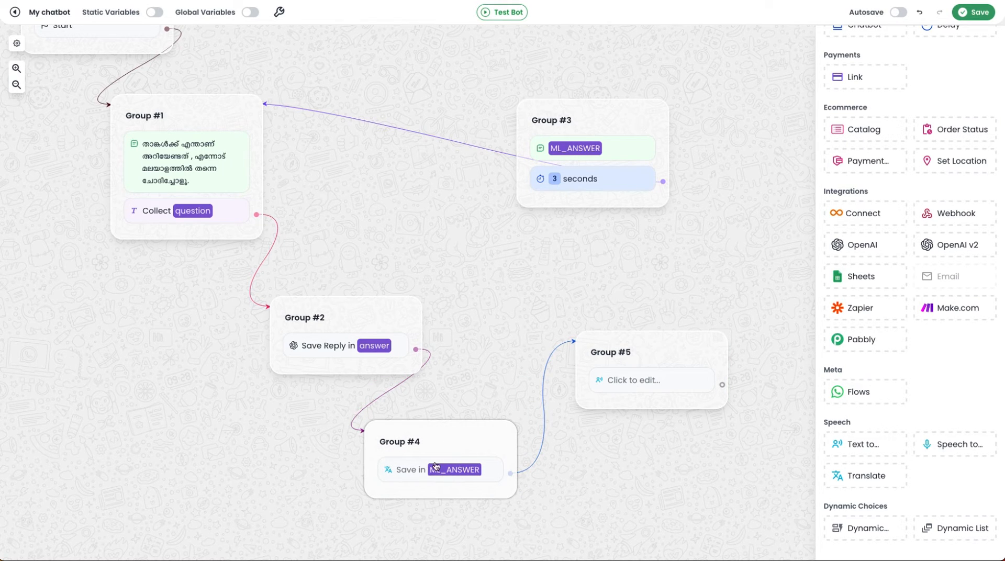
Step: Set the Text to Speech block's text input to the ML_ANSWER variable
click(669, 380)
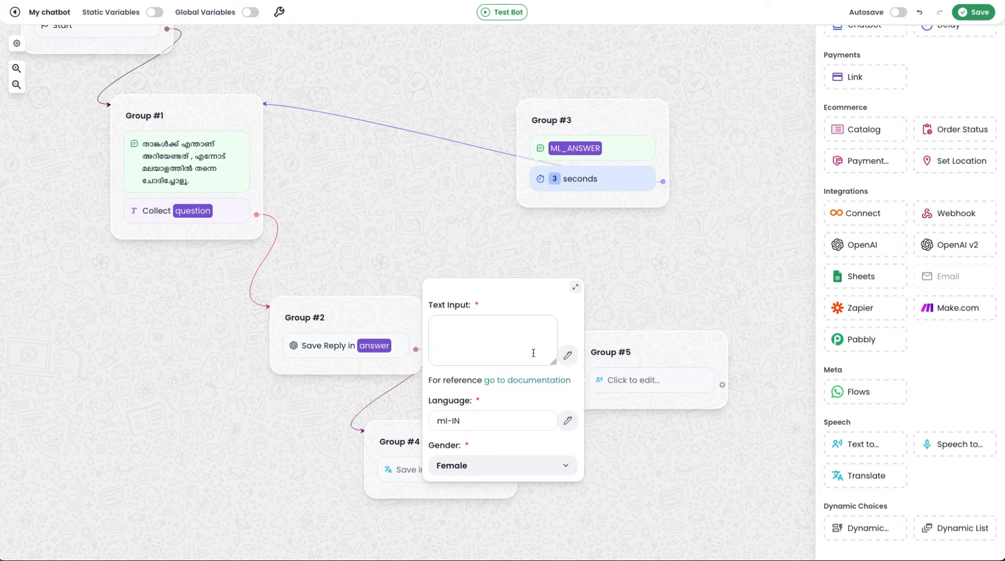
click(567, 355)
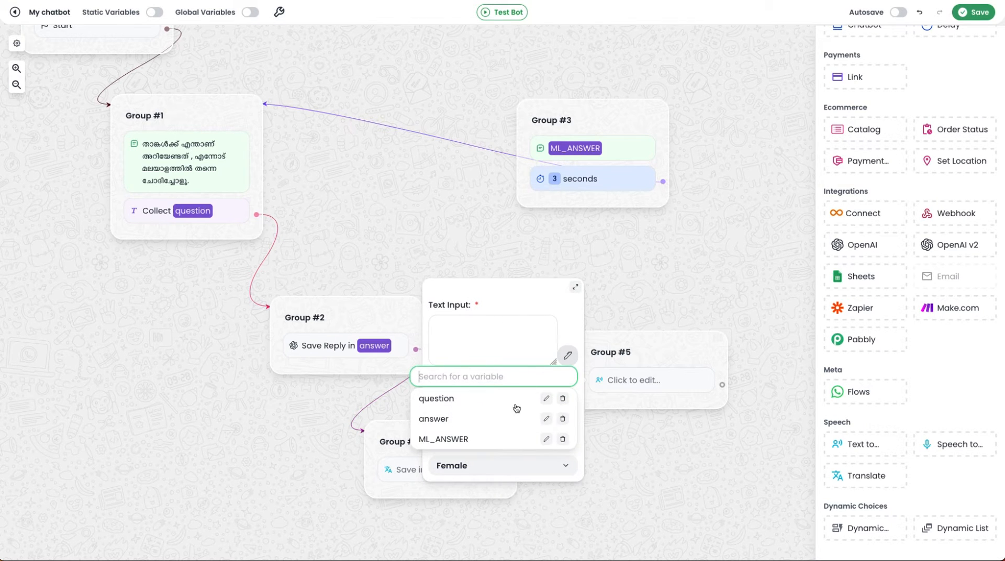
click(472, 441)
scroll(504, 356, down, 2)
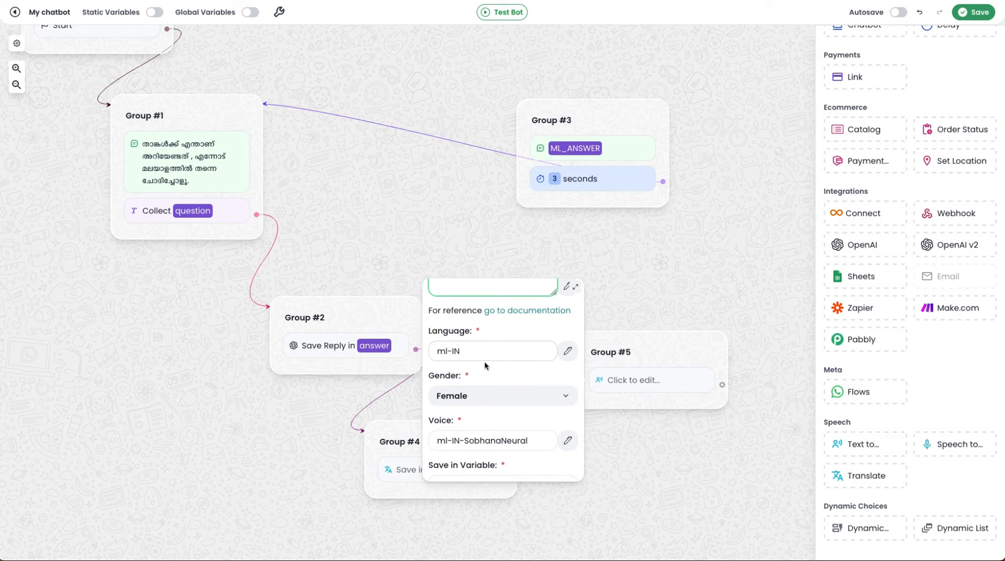
scroll(533, 348, down, 1)
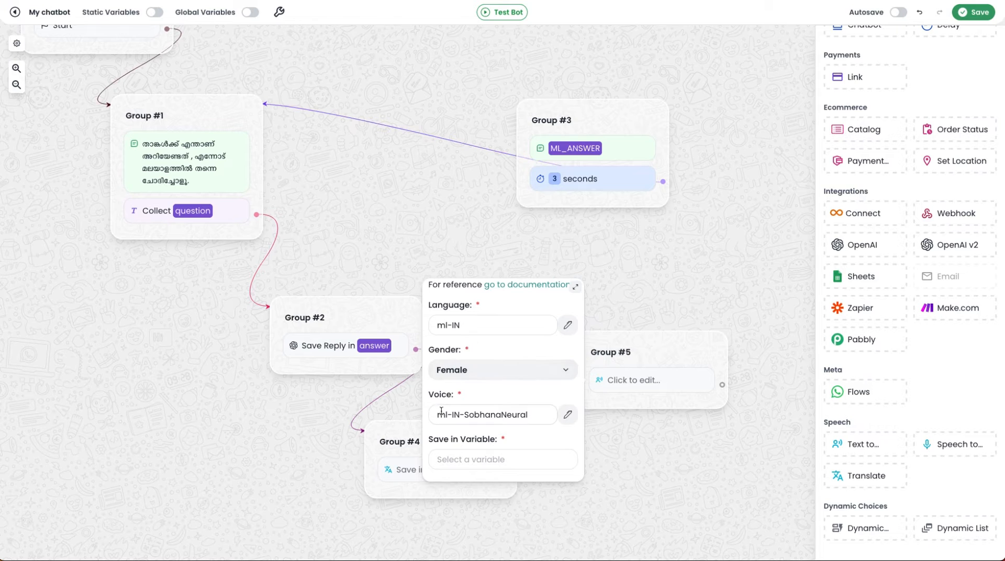
Step: Select Female as the speech gender and save the generated audio in a new variable ml_voice
click(538, 372)
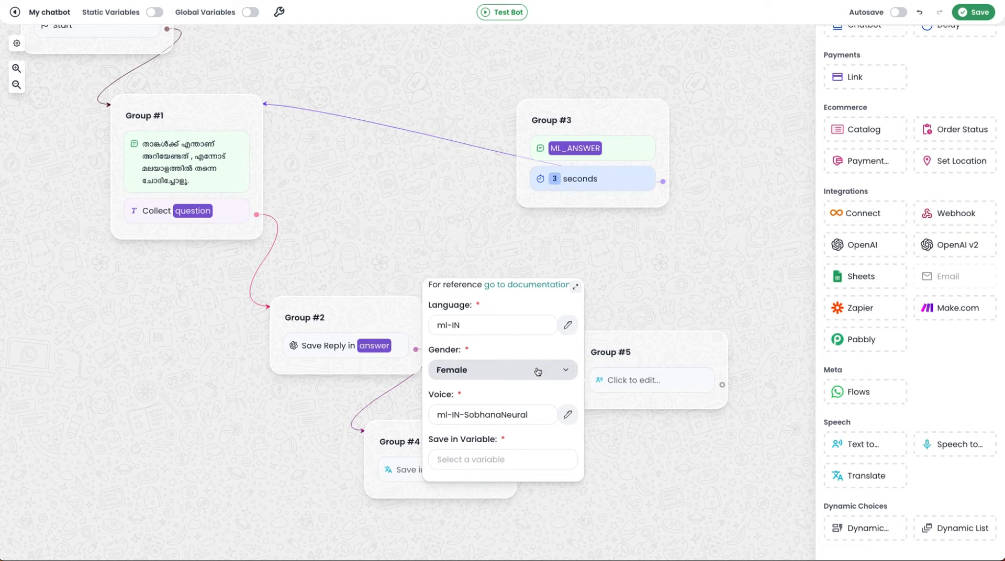
scroll(537, 372, up, 3)
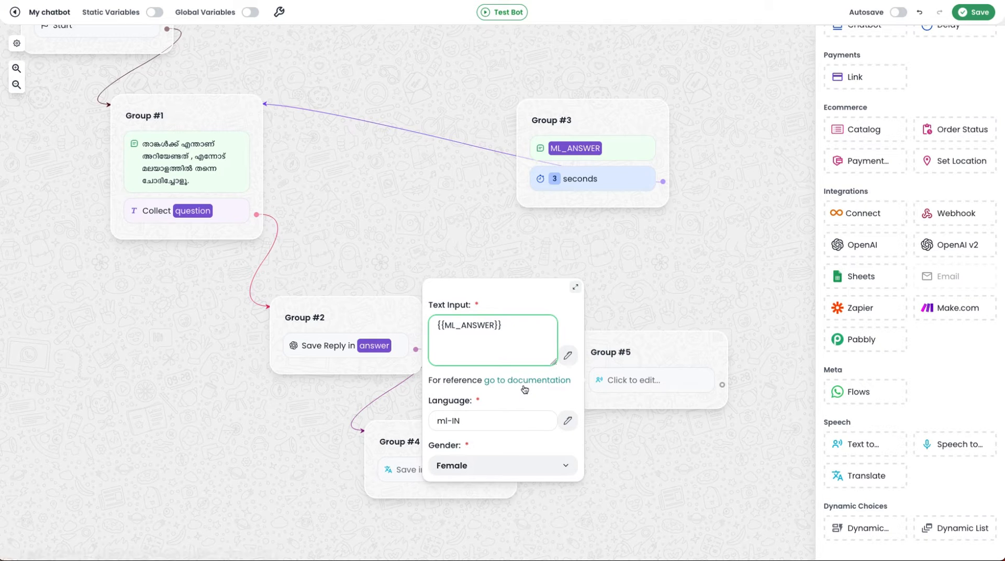
scroll(524, 408, down, 2)
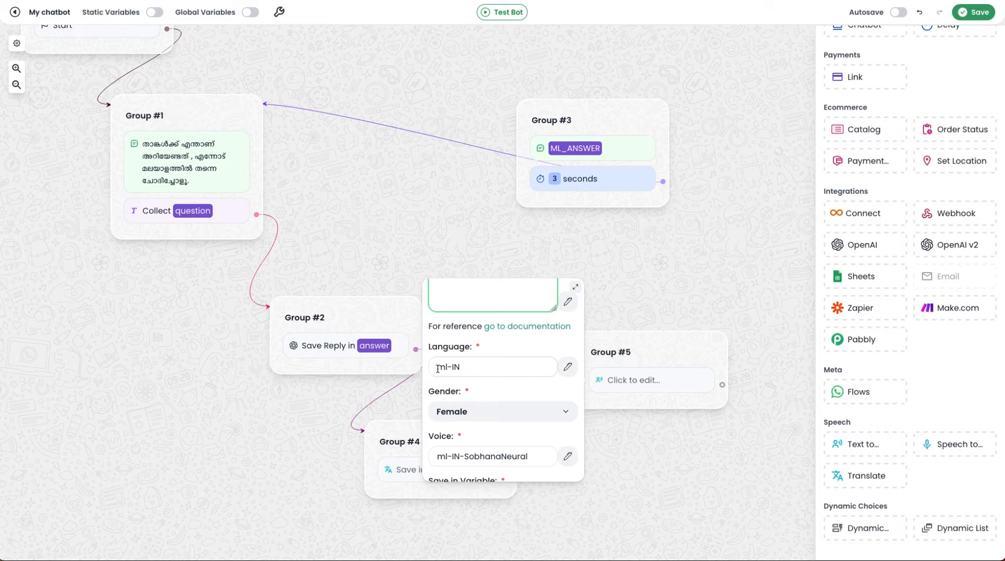
scroll(481, 370, down, 1)
click(478, 374)
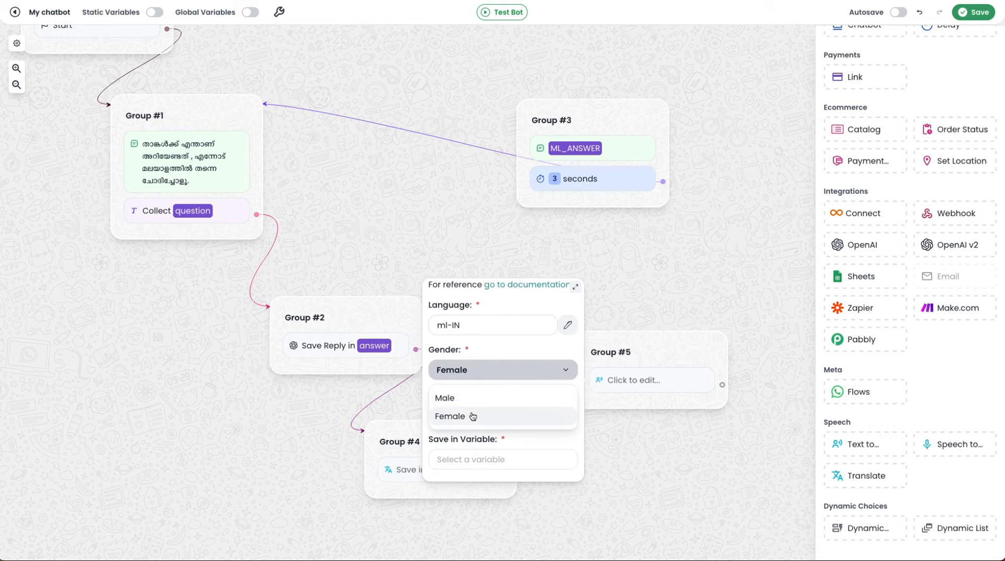
click(444, 416)
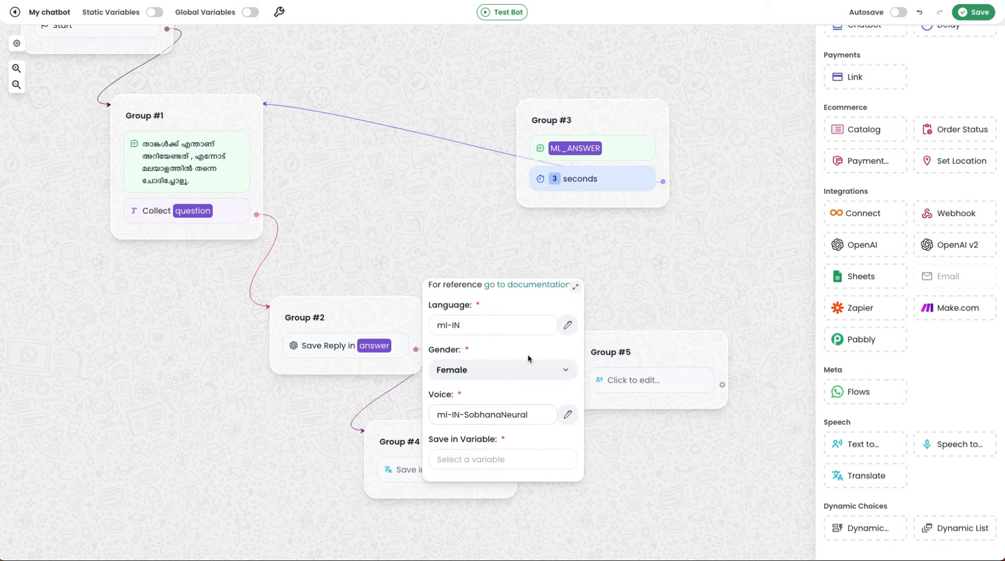
click(512, 460)
text(ml_voice)
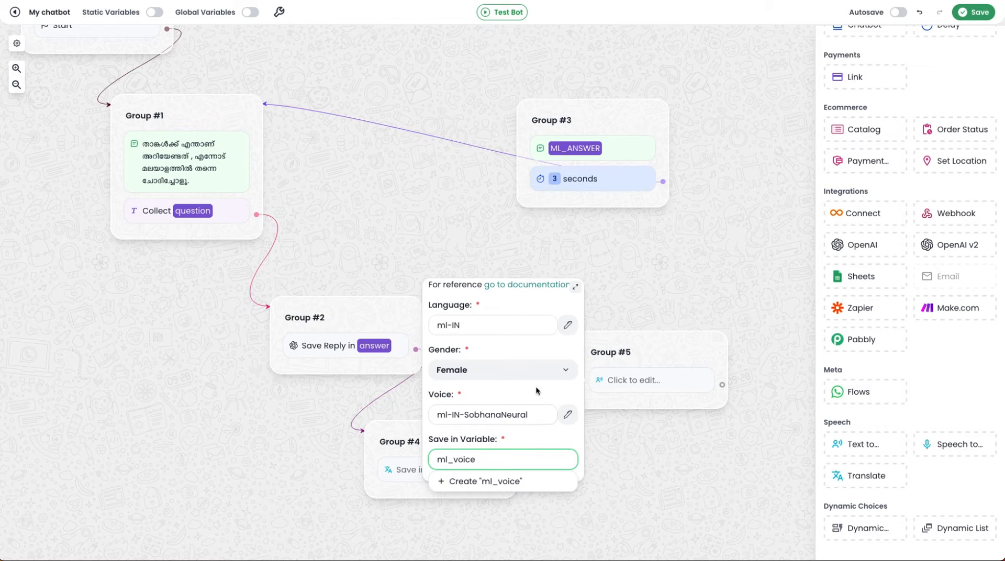
click(514, 482)
click(709, 454)
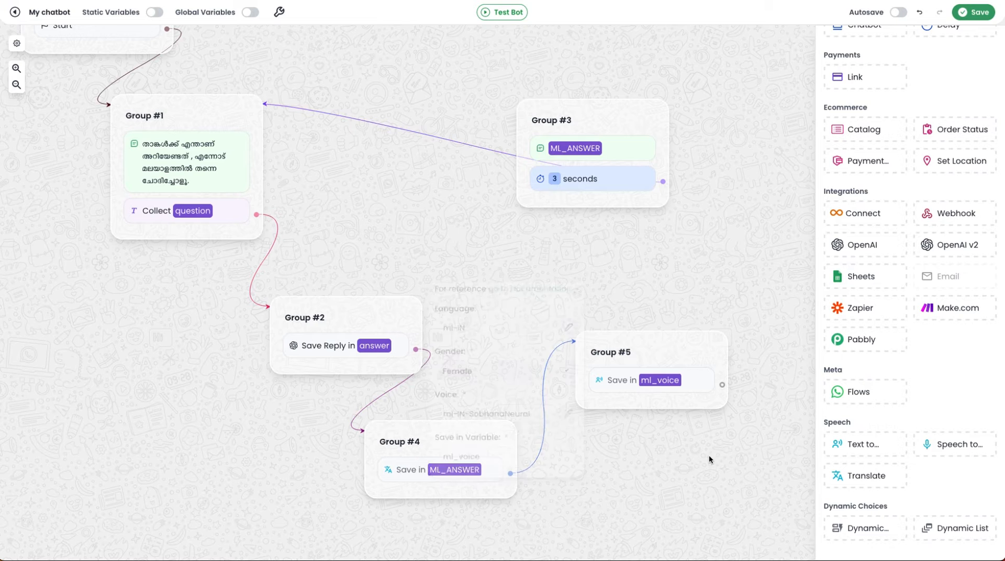
Step: Move Group #5 directly beneath Group #3
drag(670, 352, 607, 288)
scroll(626, 281, up, 1)
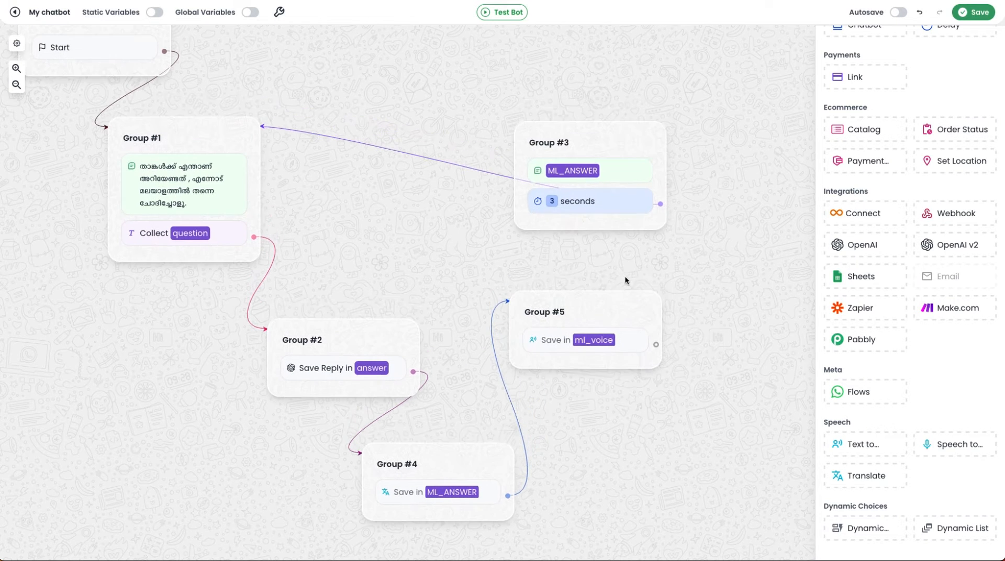
scroll(684, 230, up, 2)
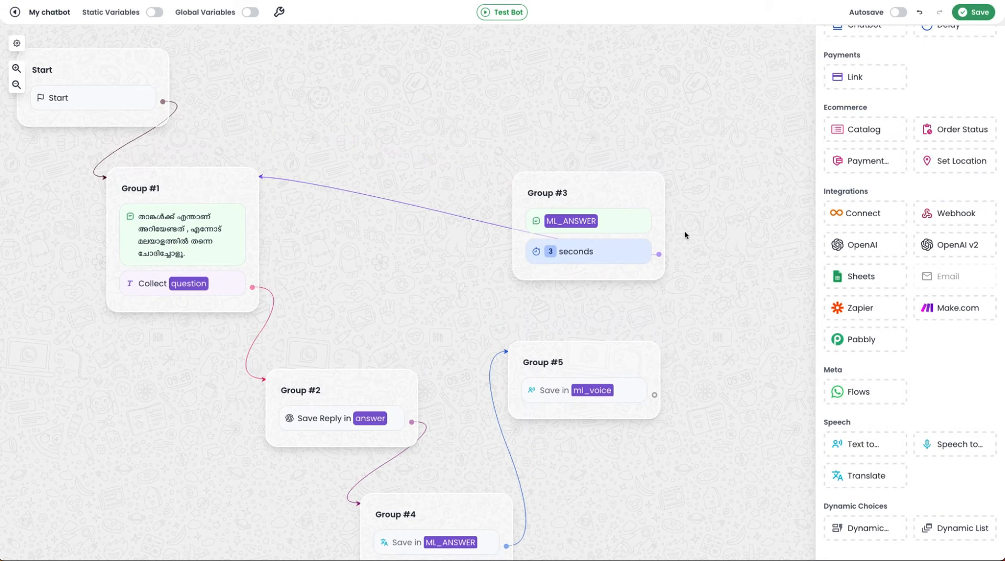
Step: Delete the ML_ANSWER text message from Group #3, leaving the 3-second delay in place
click(628, 225)
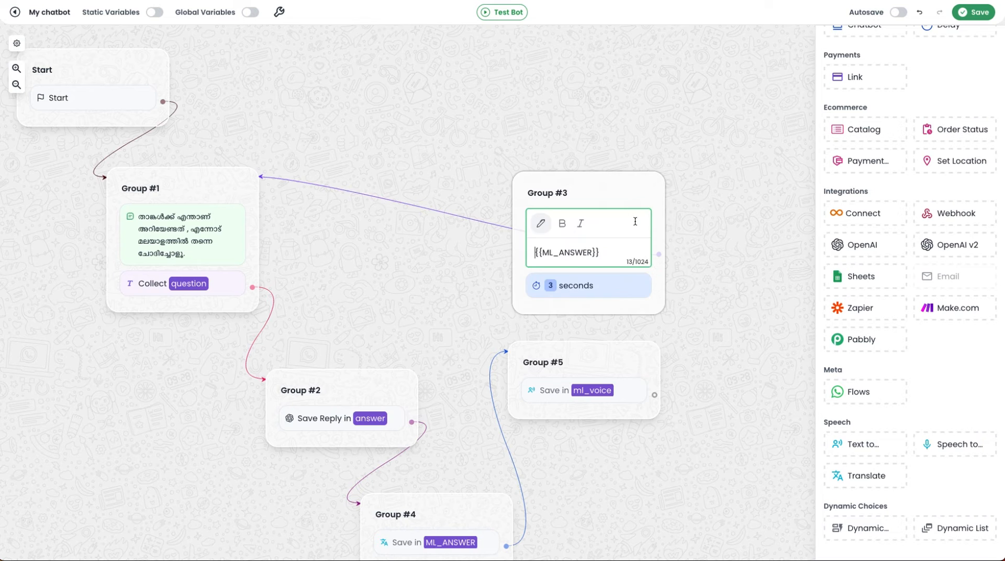
right_click(629, 223)
click(654, 251)
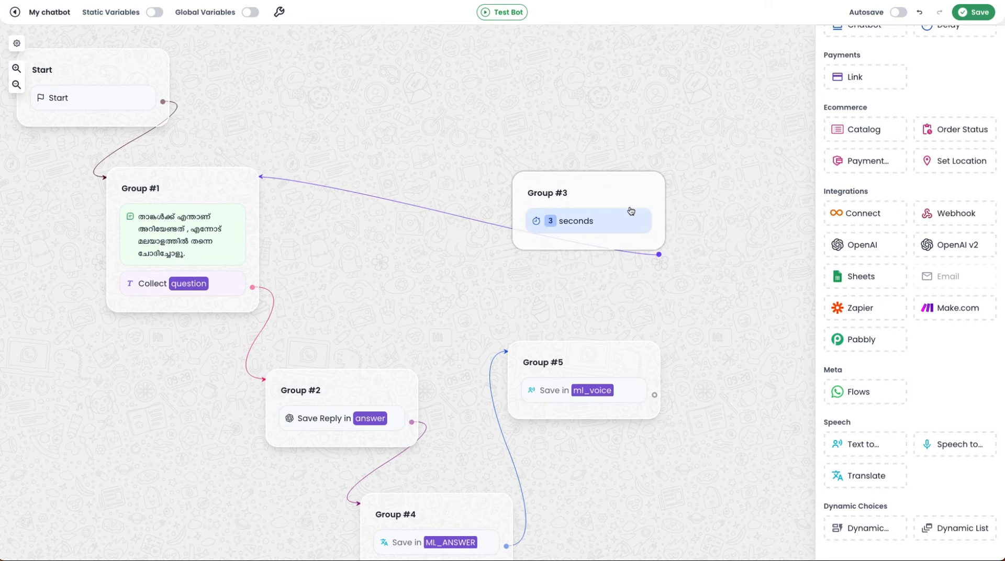
drag(624, 189, 617, 195)
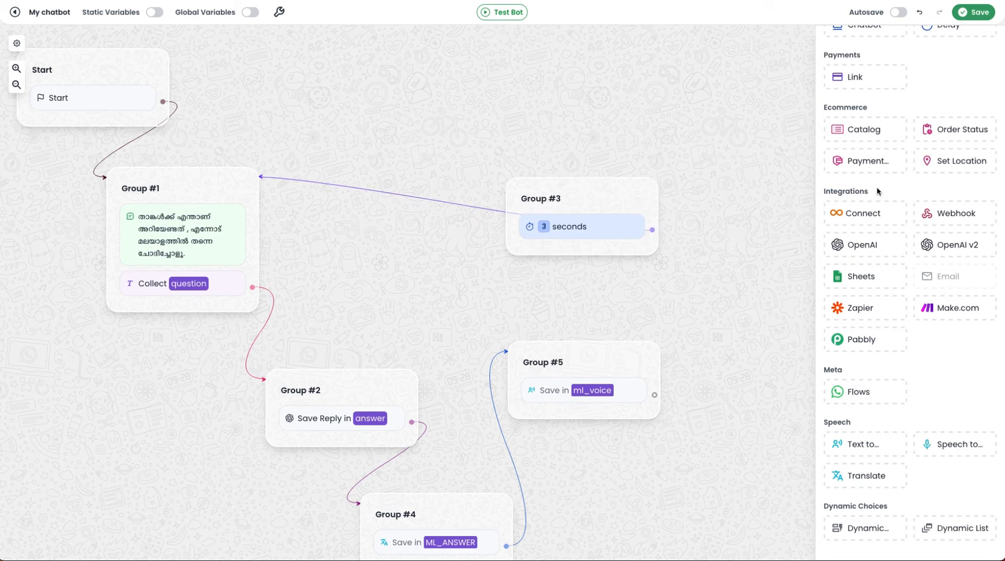
Step: Add an Audio message above the delay in Group #3 and connect Group #5 to Group #3
scroll(878, 187, up, 8)
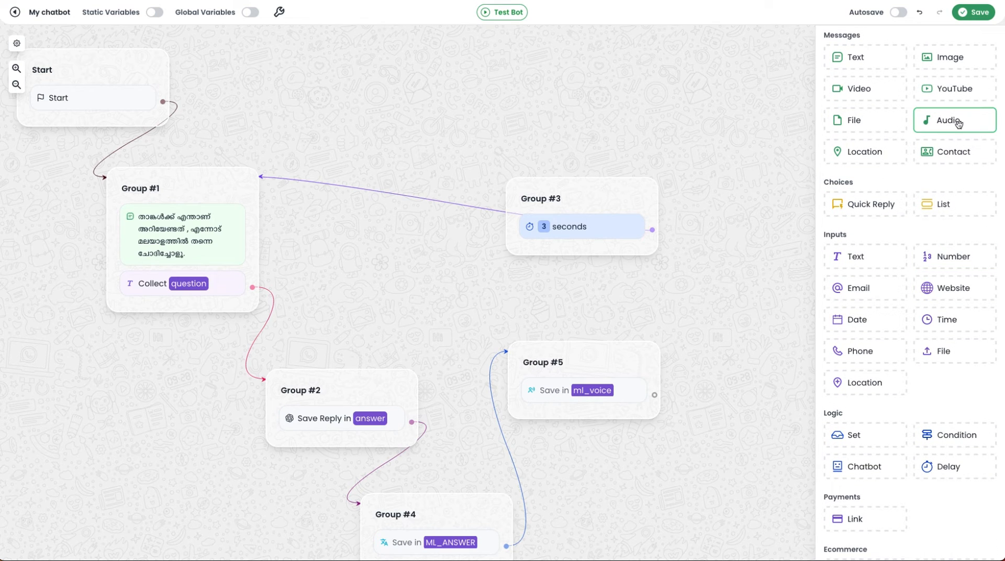
drag(974, 129, 597, 210)
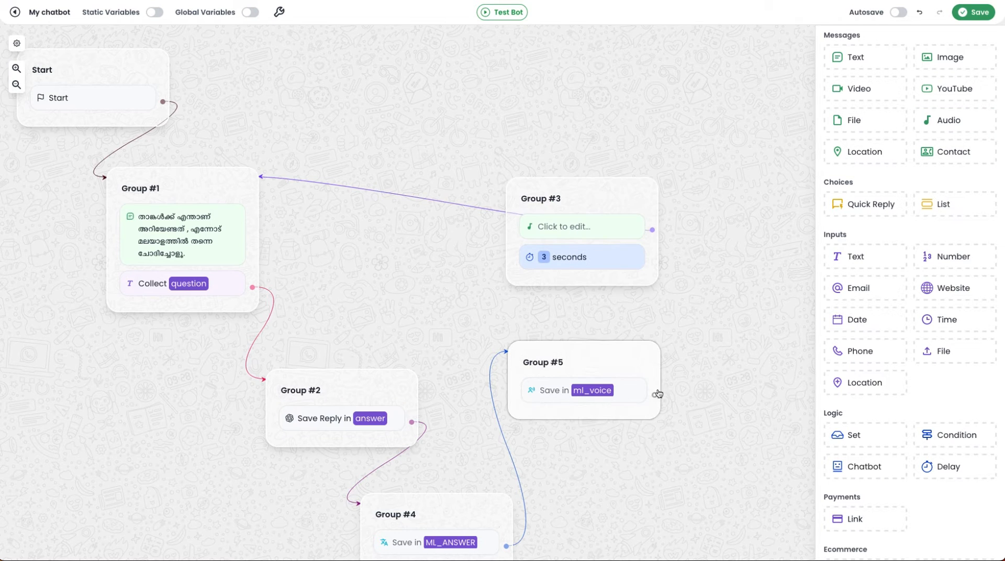
drag(655, 398, 546, 199)
Step: Set the Audio message's type to Variable and choose ml_voice as its source
click(587, 230)
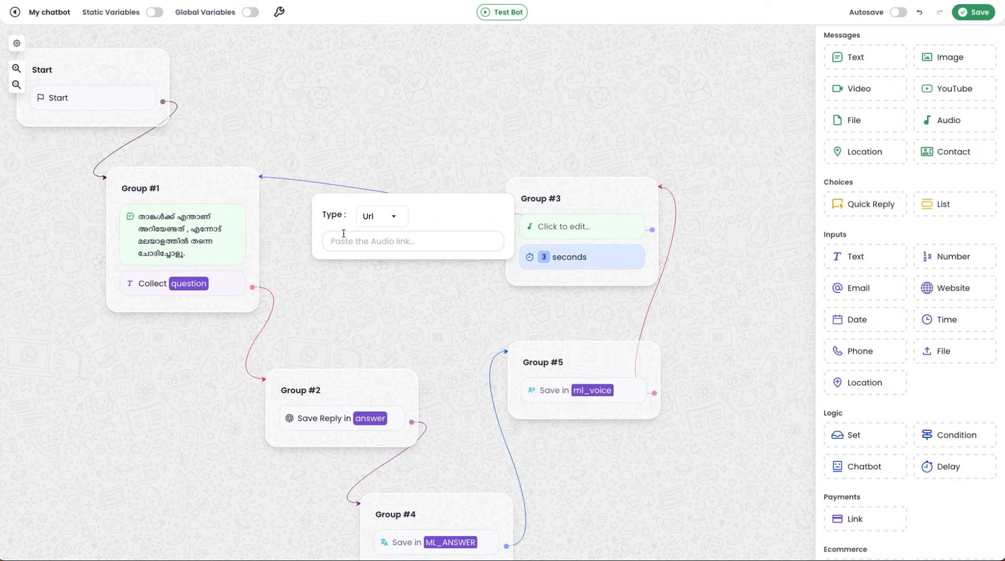
click(392, 216)
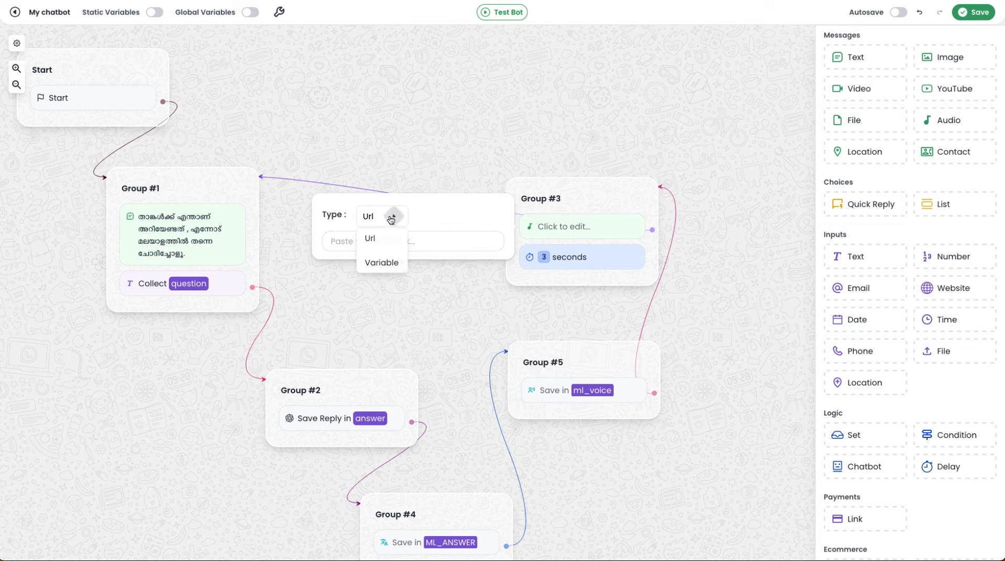
click(386, 262)
click(410, 239)
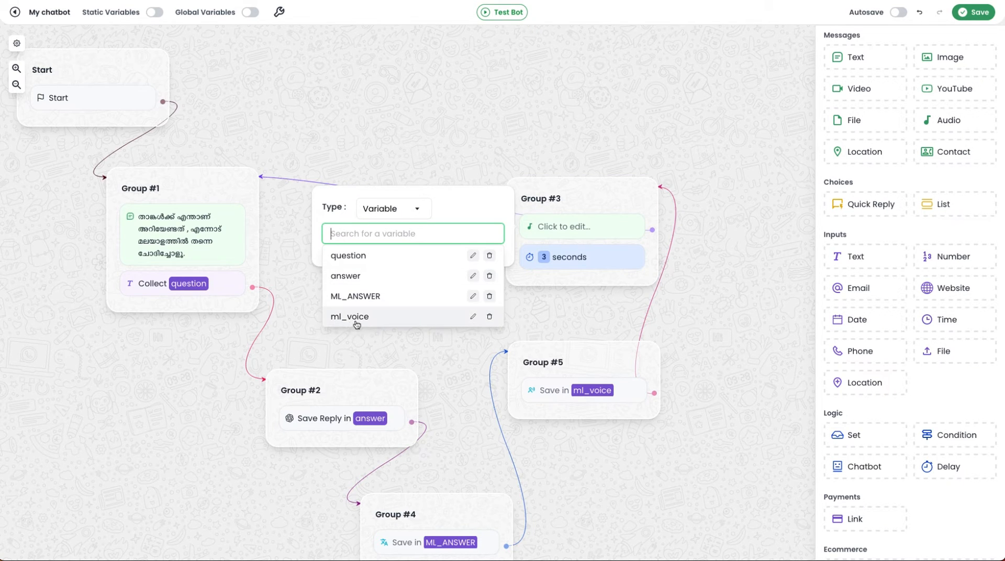
click(429, 323)
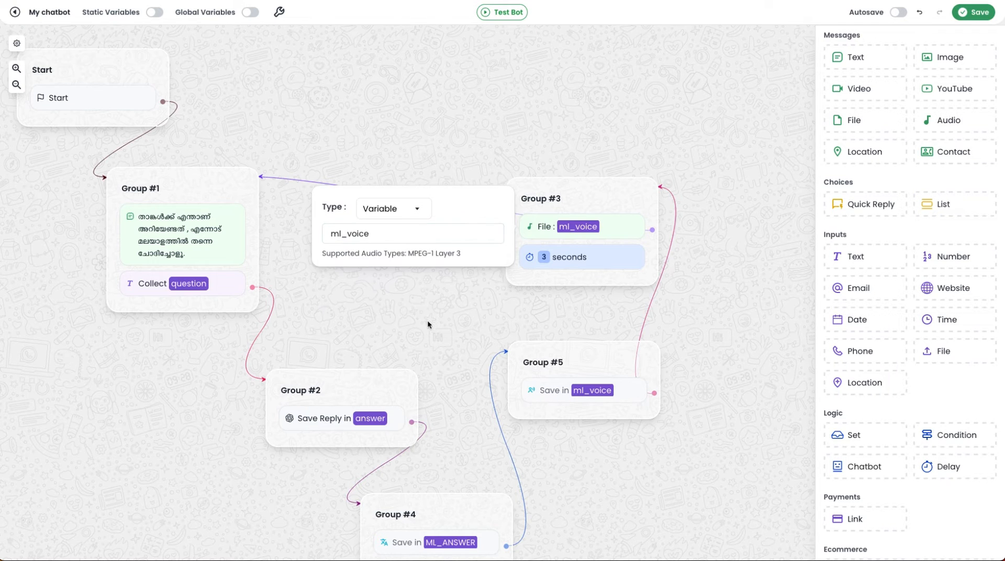
Step: Move Group #3 further up and to the right, clear of Group #5
drag(626, 193, 758, 137)
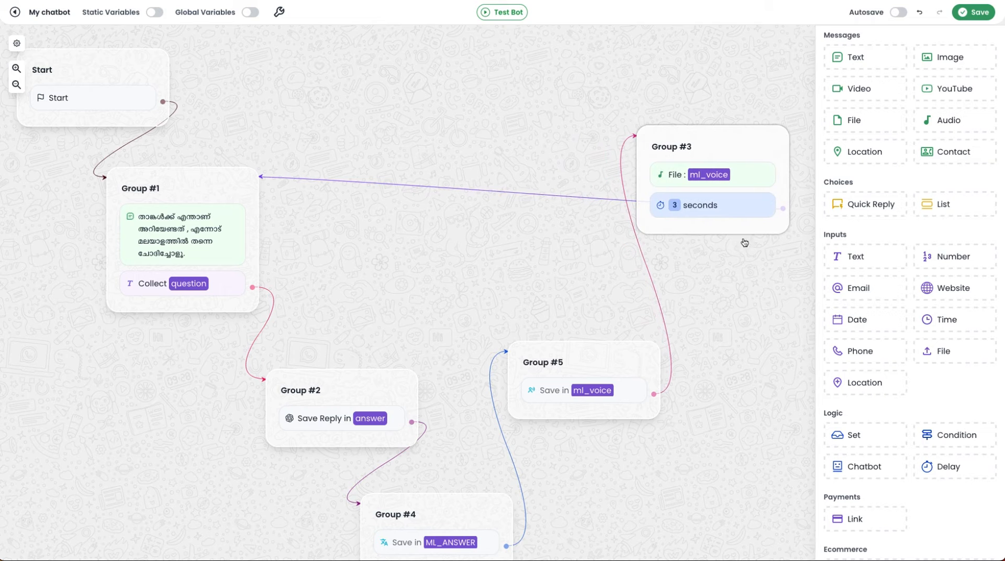
drag(732, 320, 727, 261)
scroll(720, 317, down, 3)
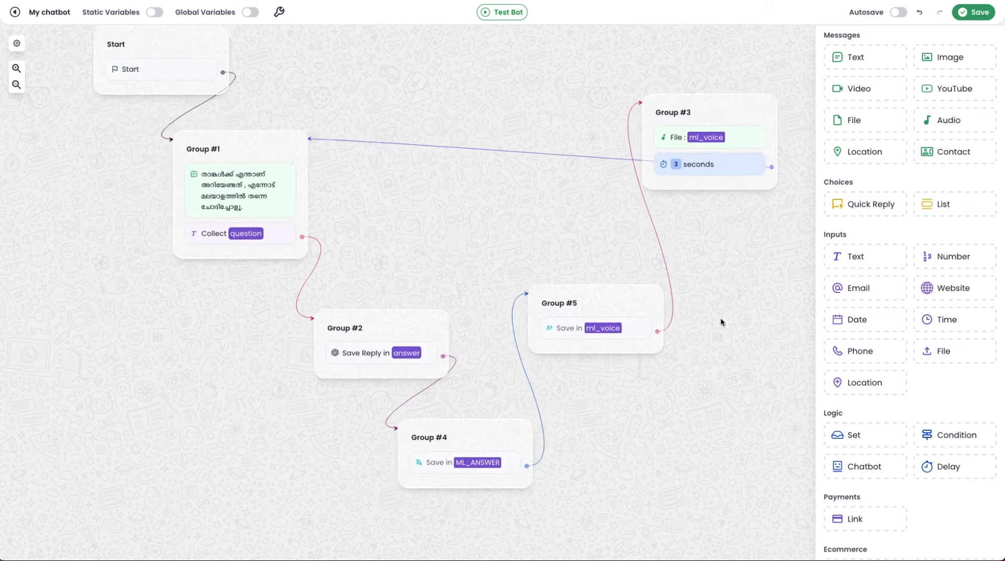
drag(488, 237, 456, 264)
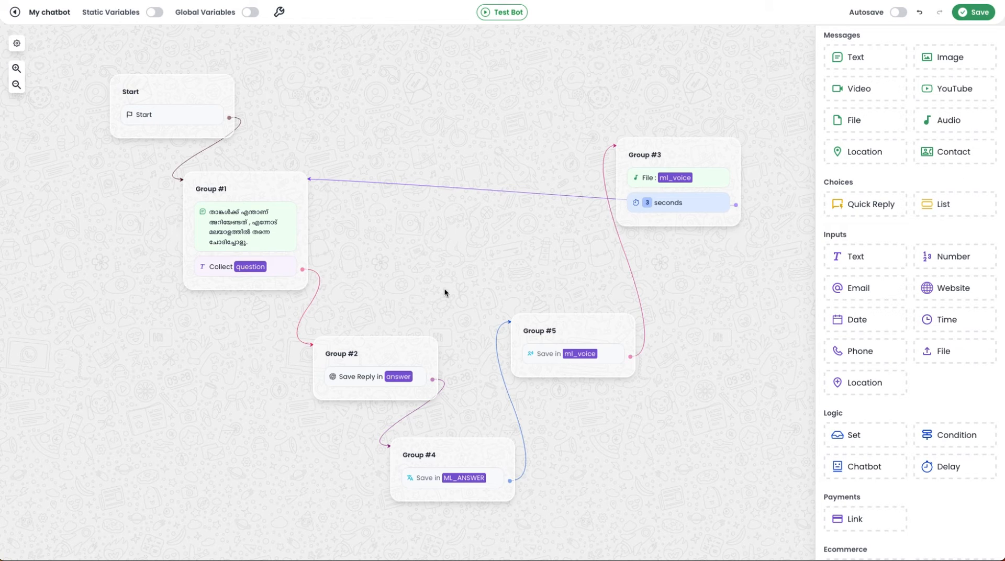
Step: Move the Start block and Group #1 to the left, leaving free space before Group #2
drag(447, 262, 669, 242)
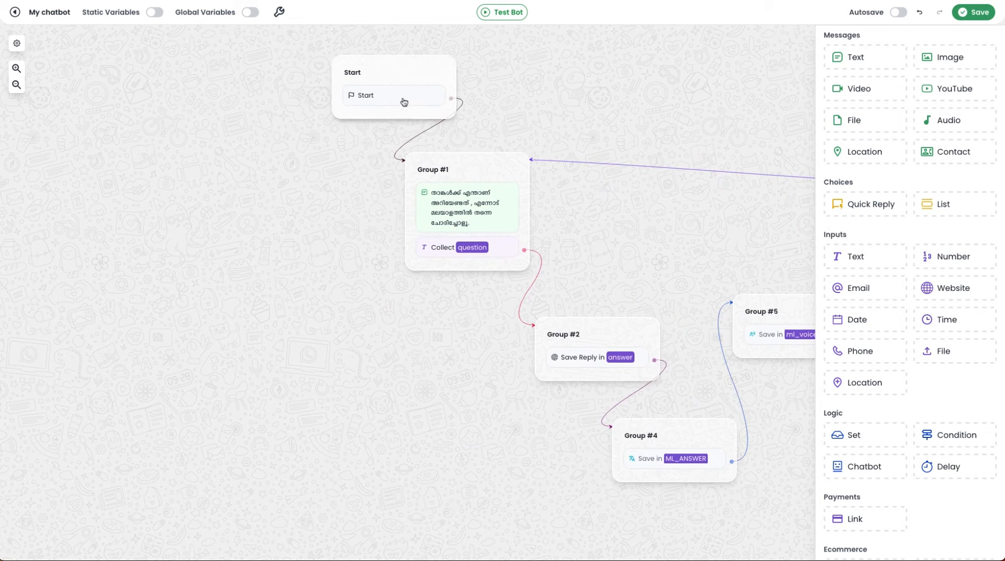
drag(403, 77, 276, 67)
drag(468, 162, 202, 193)
drag(265, 359, 325, 345)
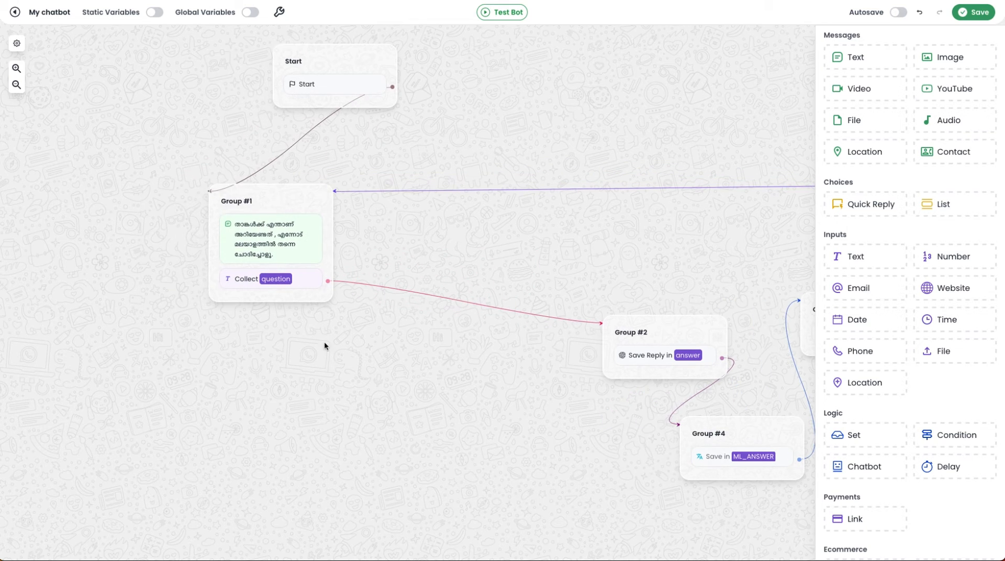
Step: Delete the text input that collects the question variable from Group #1
right_click(239, 283)
click(275, 316)
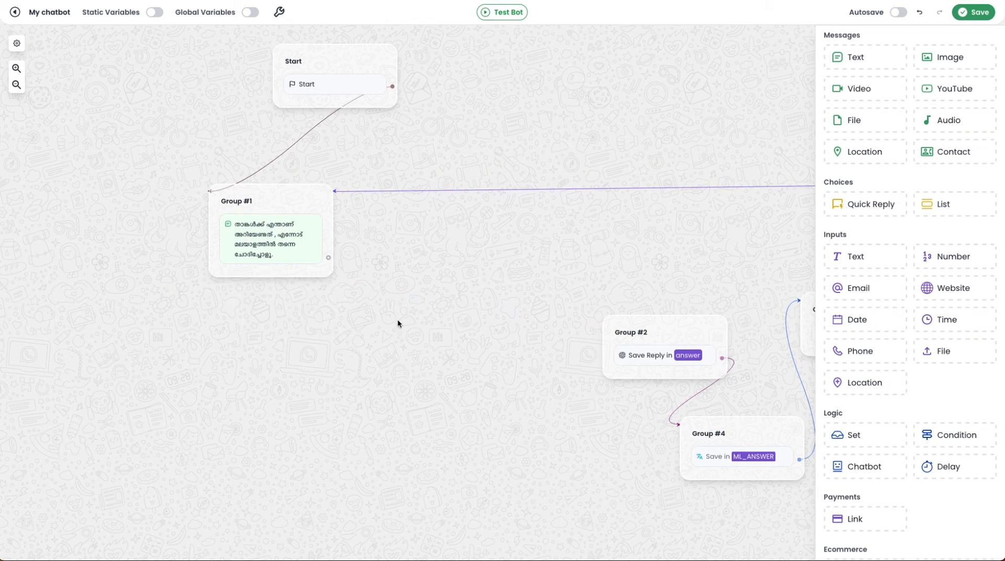
drag(294, 197, 287, 193)
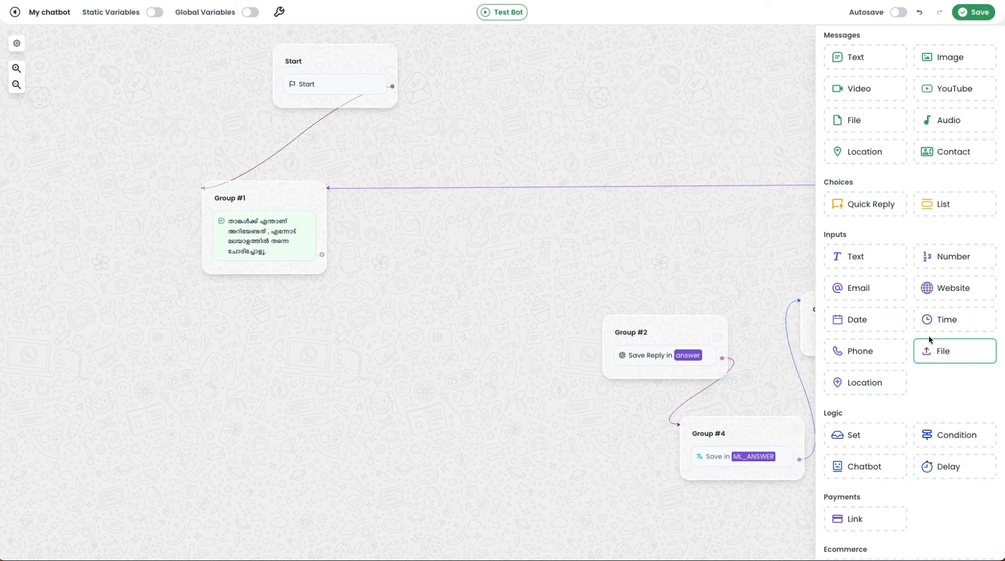
Step: Add a File input below the message in Group #1 and save its upload URL in a new variable question_voice
drag(928, 352, 287, 274)
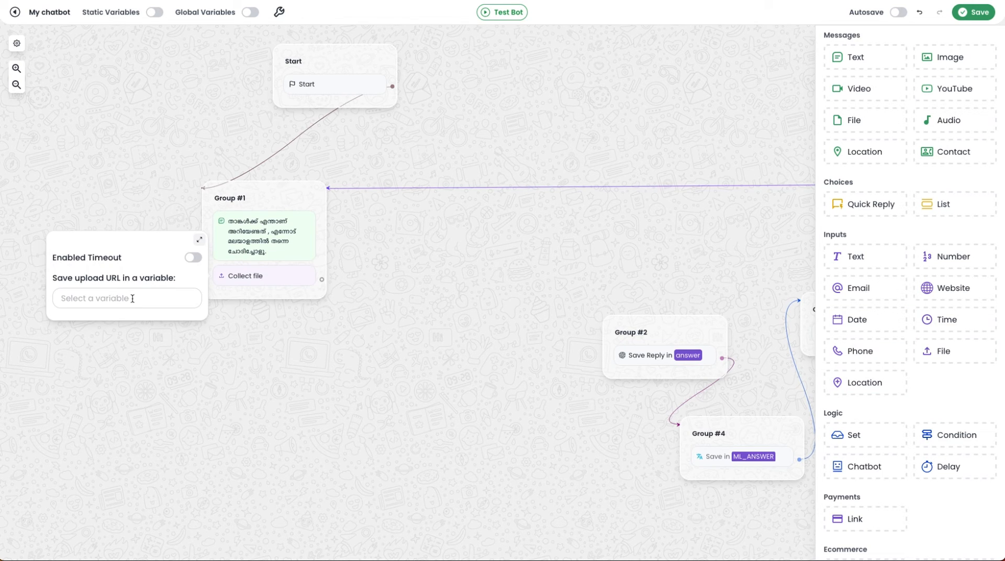
click(132, 298)
text(question_)
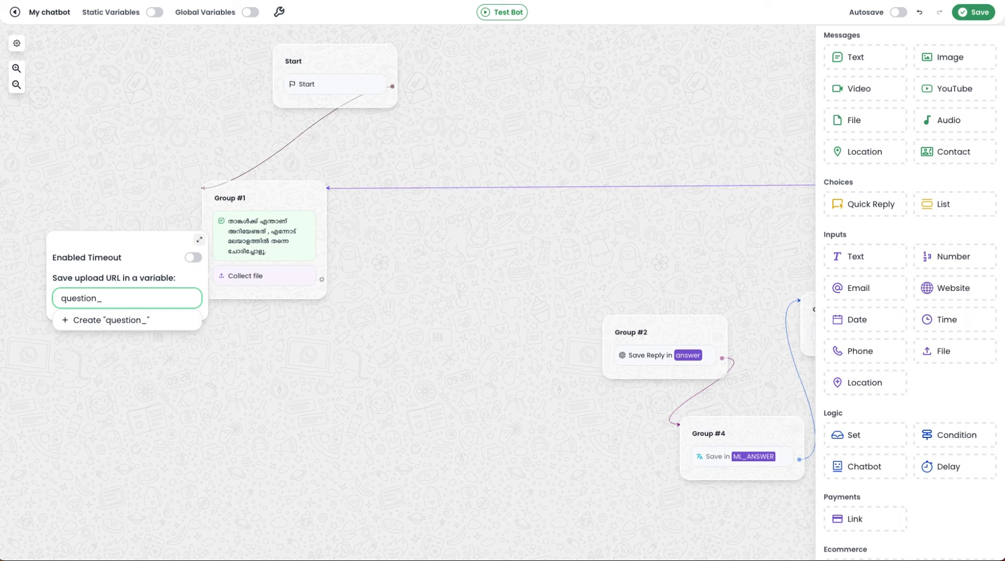
text(voice)
click(123, 321)
click(304, 331)
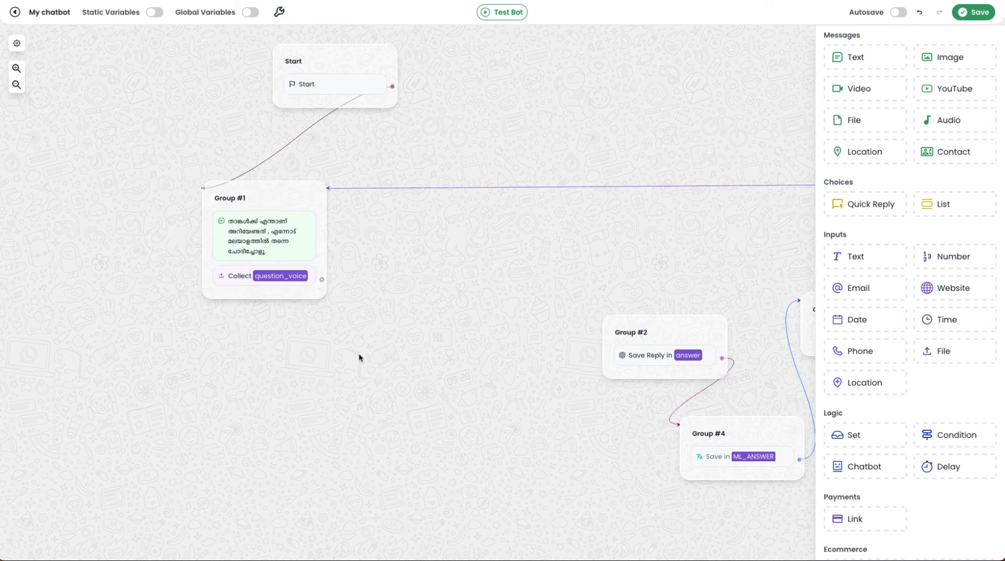
Step: Place a Speech to Text block in a new group below Group #1 and connect Group #1 to it
scroll(937, 435, down, 2)
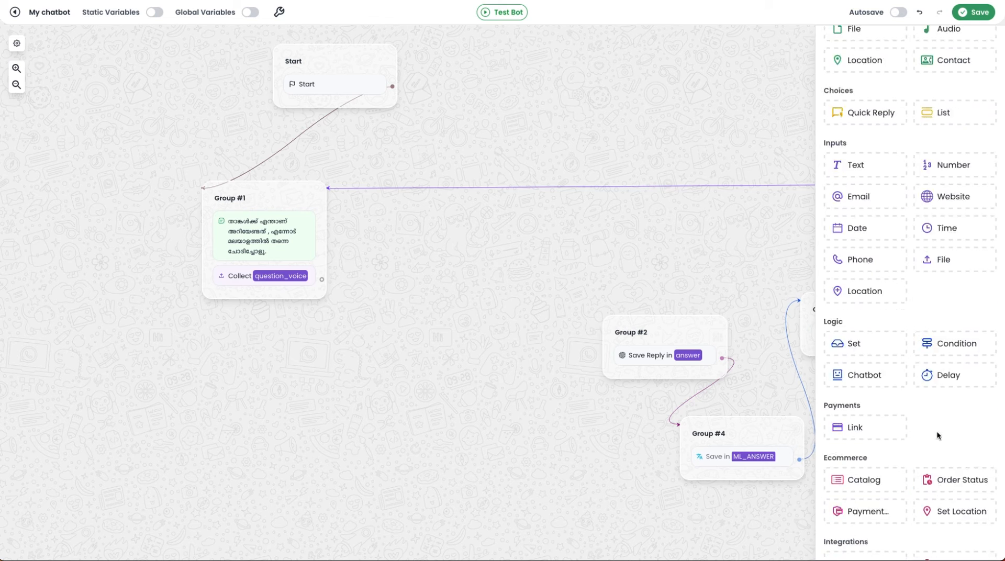
scroll(937, 435, down, 6)
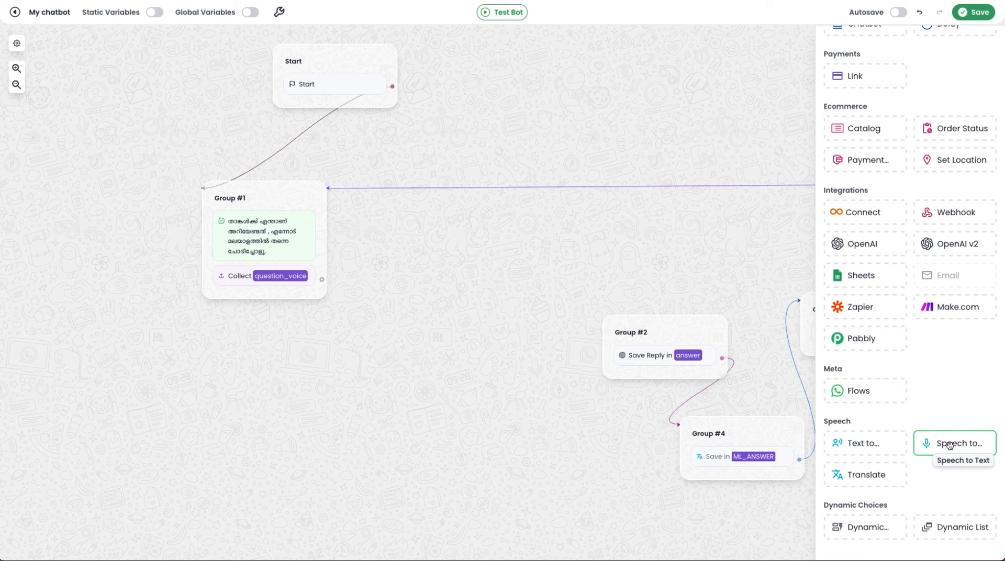
drag(950, 446, 223, 346)
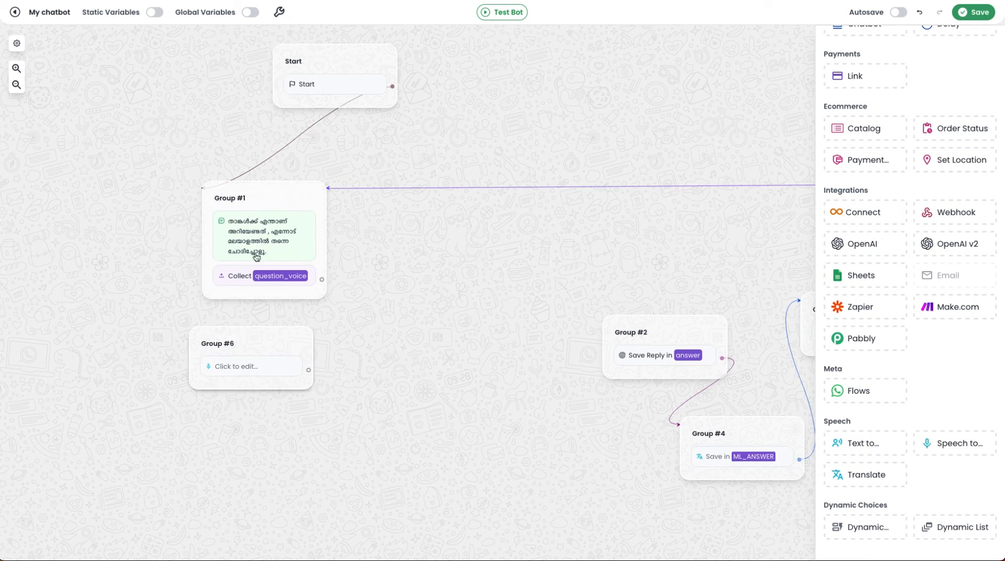
drag(322, 279, 242, 346)
Step: Set the Speech to Text block's audio input to the question_voice variable
click(267, 373)
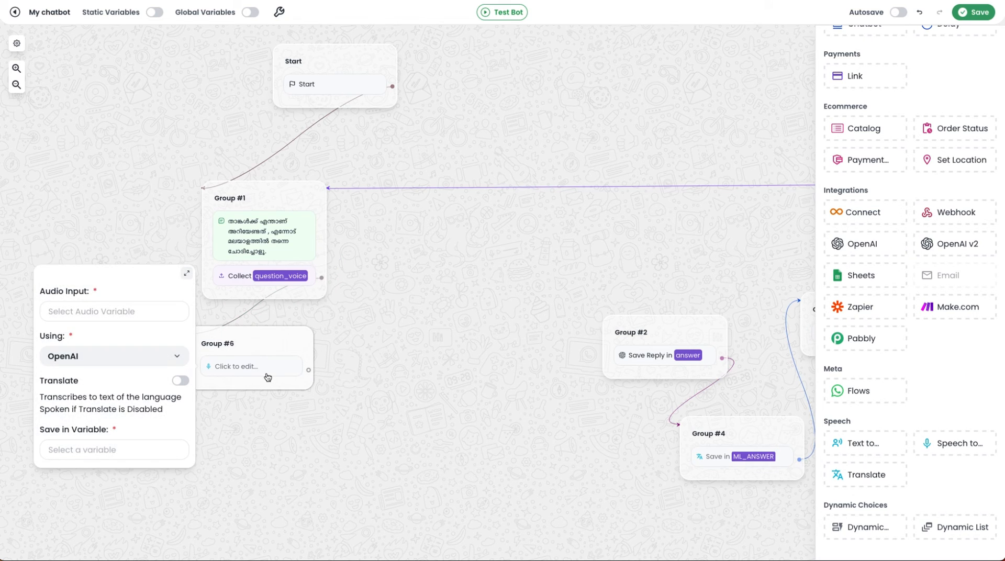
click(118, 313)
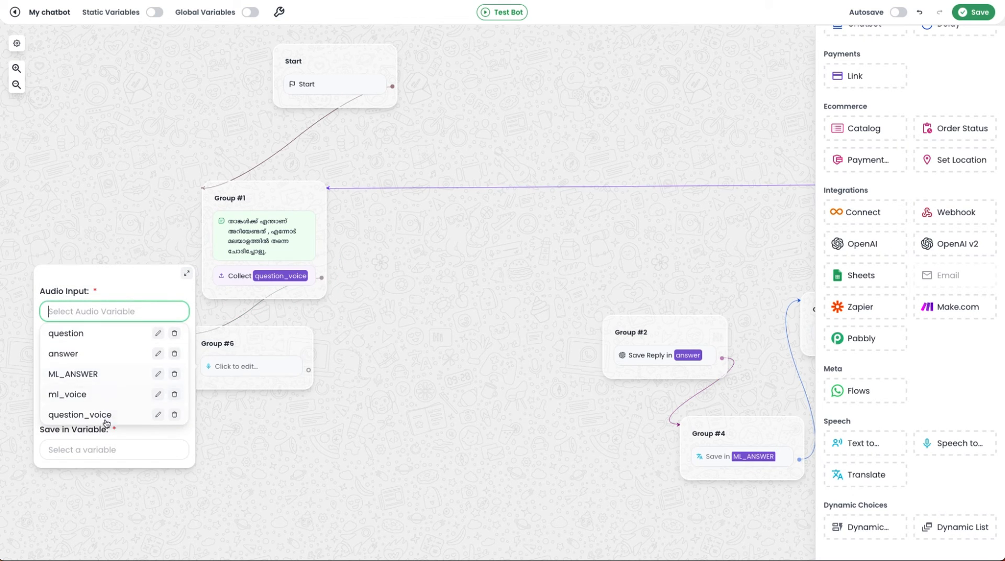
click(87, 421)
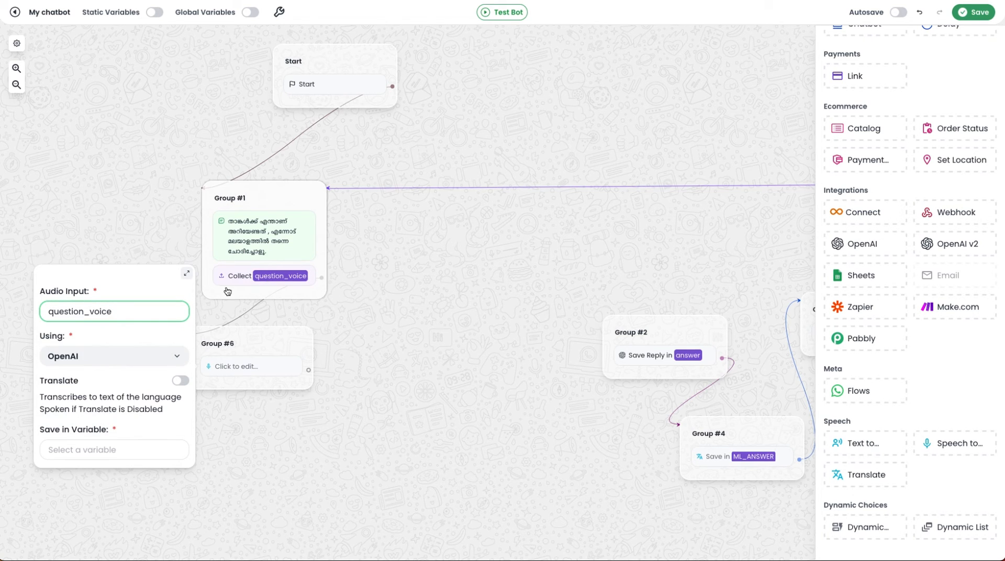
scroll(130, 345, down, 1)
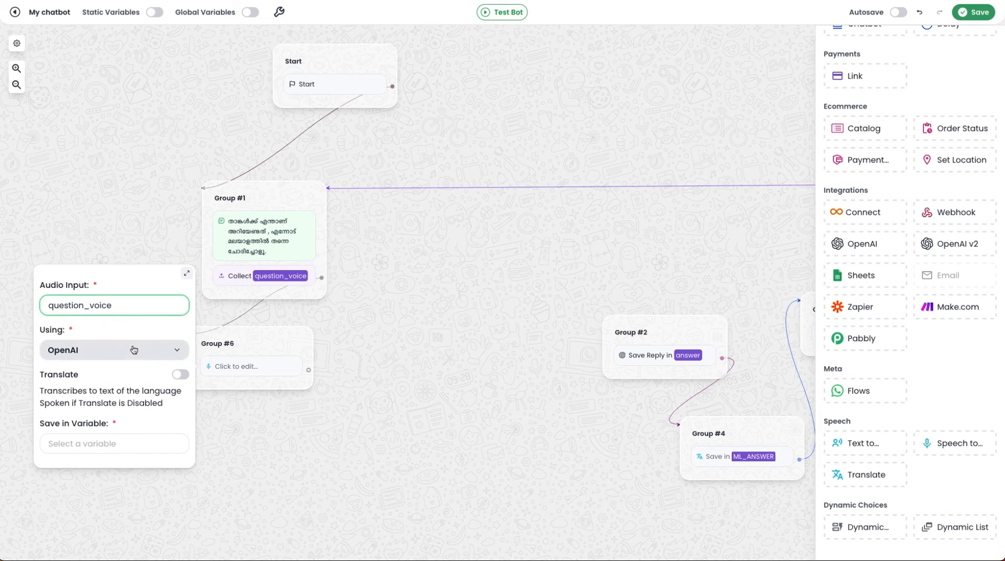
Step: Use Azure for the speech recognition and set the spoken language to ml-IN
click(103, 352)
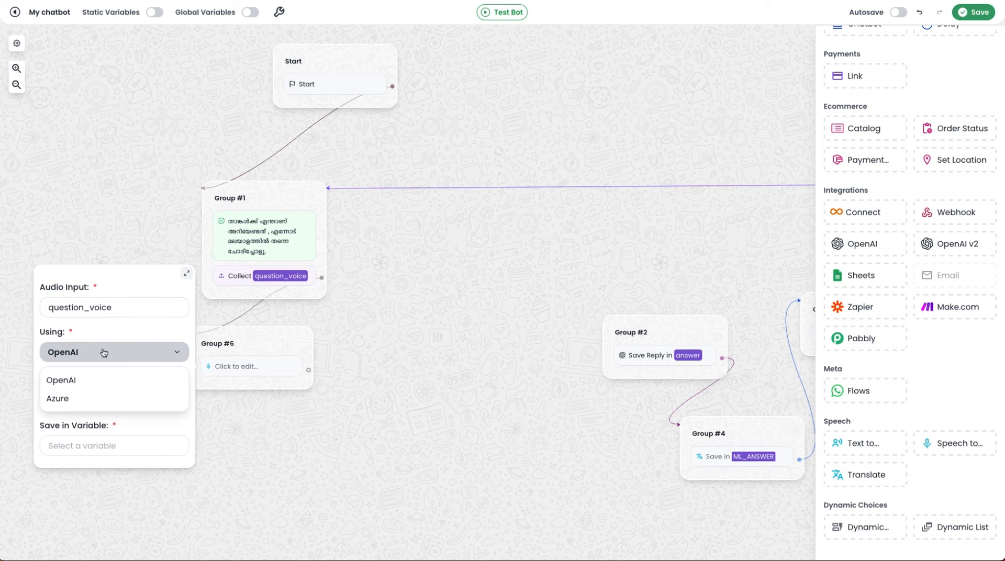
click(84, 405)
scroll(110, 377, down, 1)
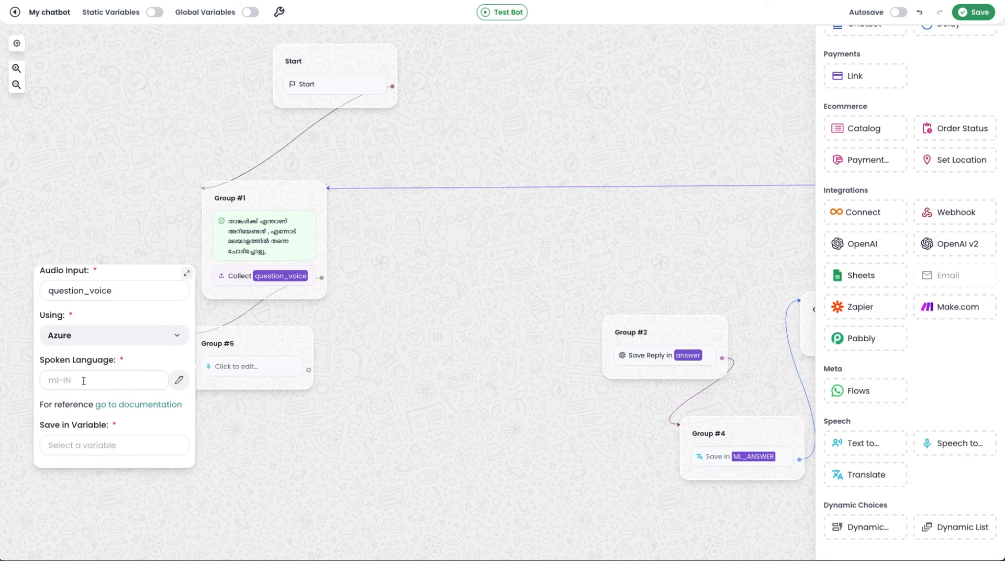
click(121, 384)
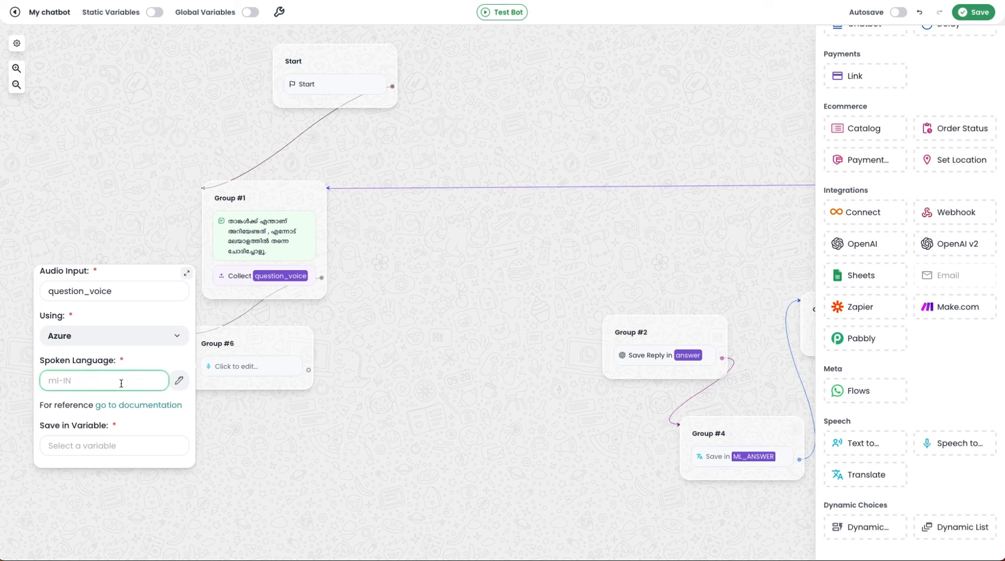
text(ml-IN)
Step: Save the transcribed text in a new variable question_mal
click(142, 445)
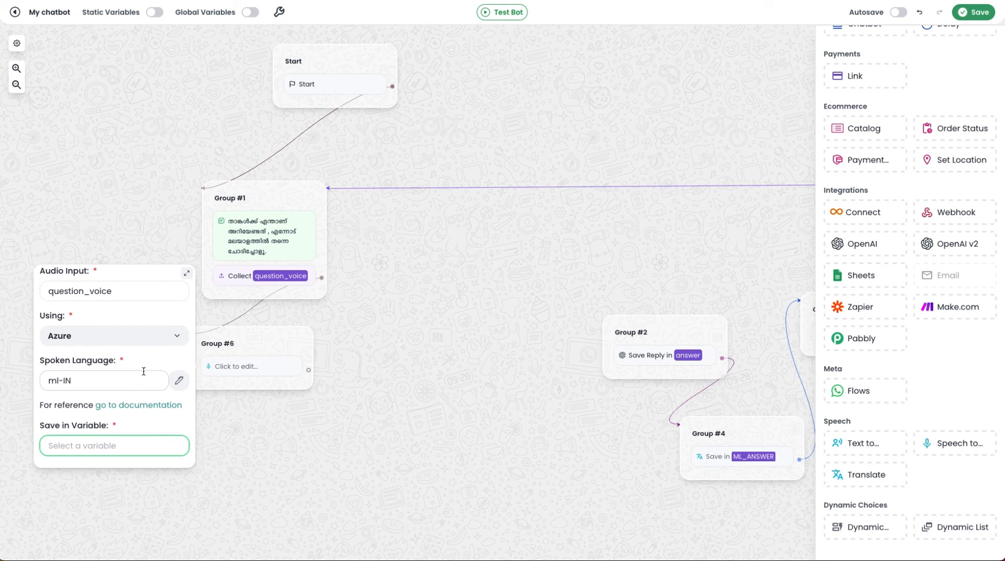
click(120, 446)
text(question_ma)
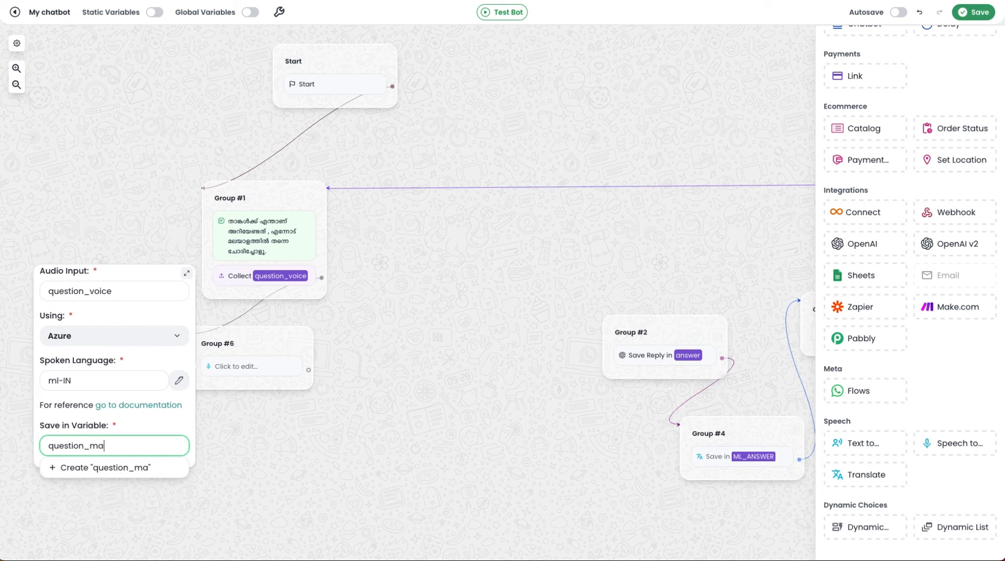
text(l)
key(Return)
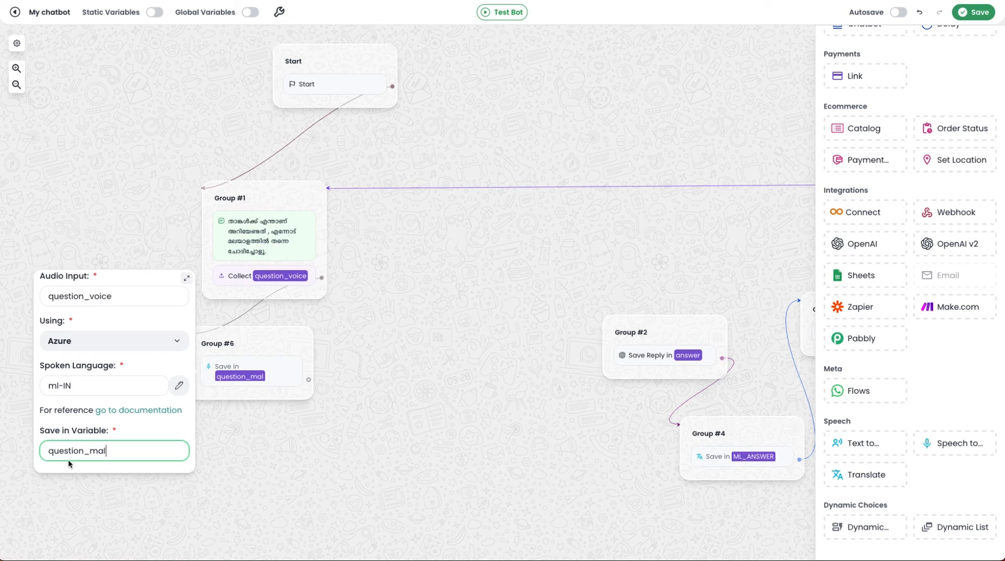
click(257, 453)
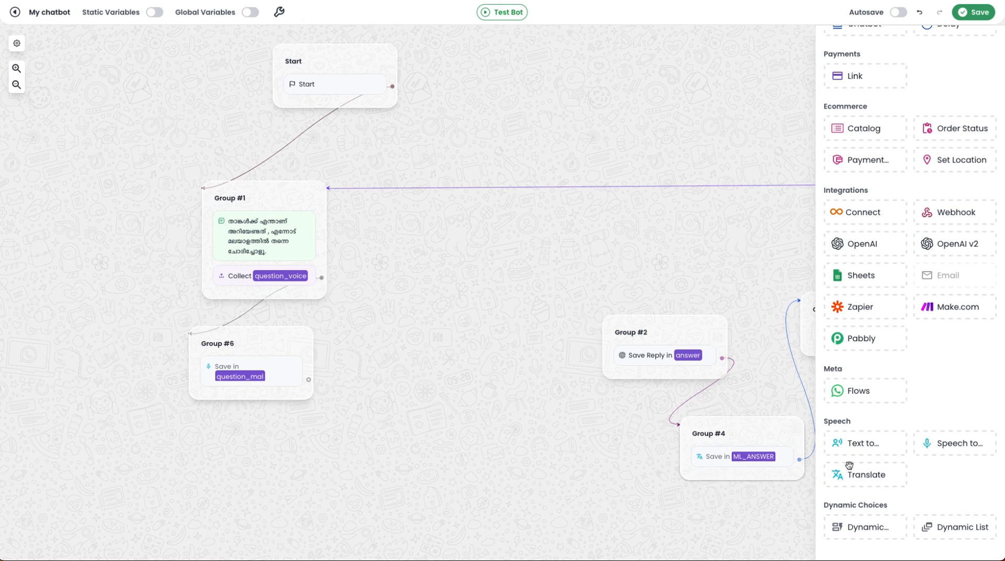
Step: Add a Translate block in a new group following Group #6, with the question_mal variable as its text input
drag(866, 475, 376, 445)
click(372, 467)
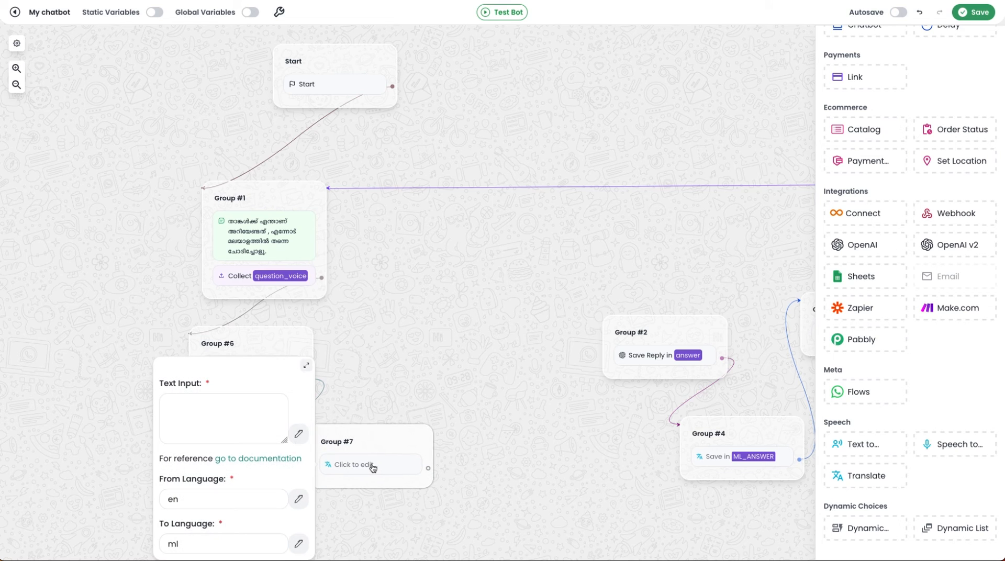
click(299, 434)
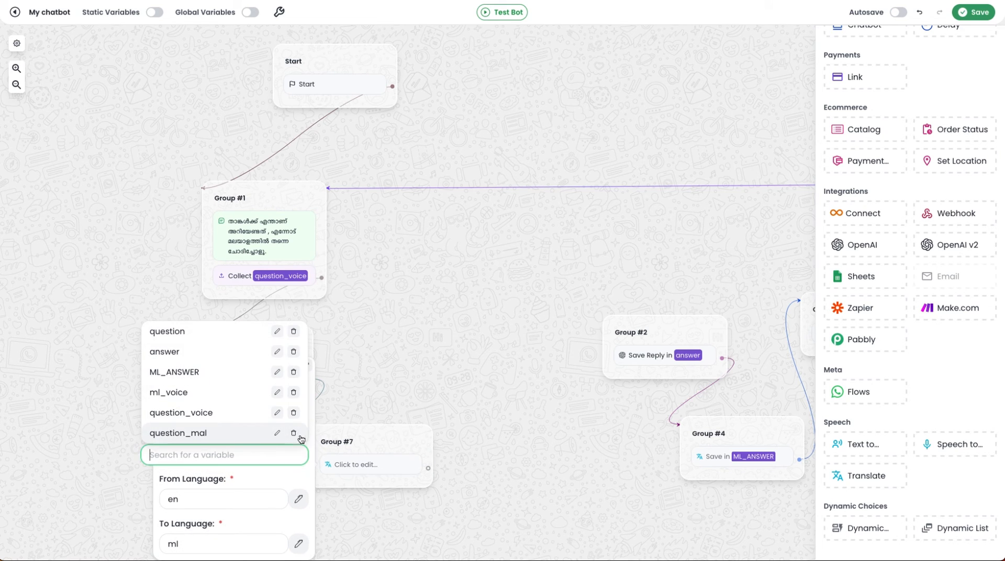
click(215, 433)
Step: Set the translation to go from ml to en and save the result in the existing question variable
scroll(236, 473, down, 1)
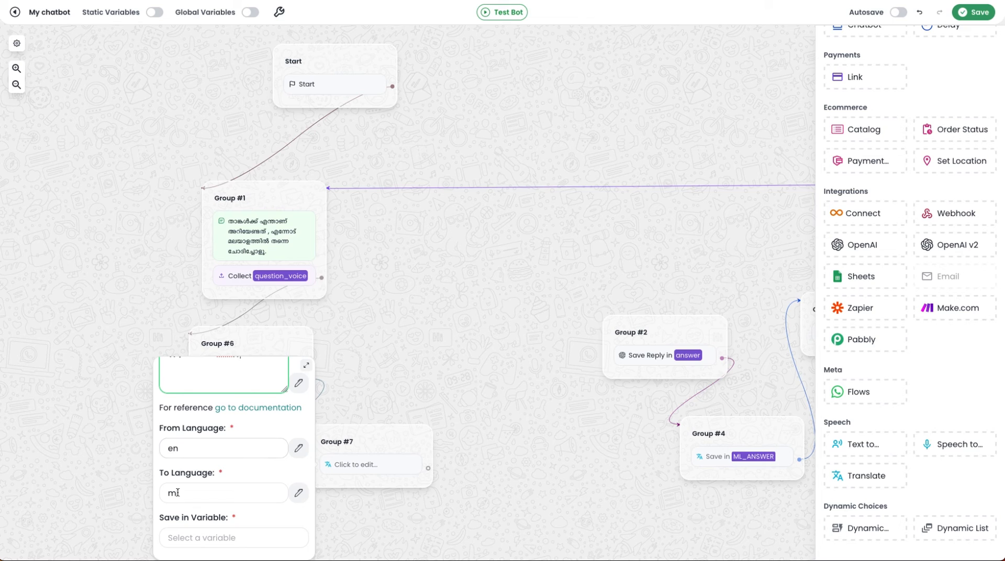
double_click(183, 451)
text(ml)
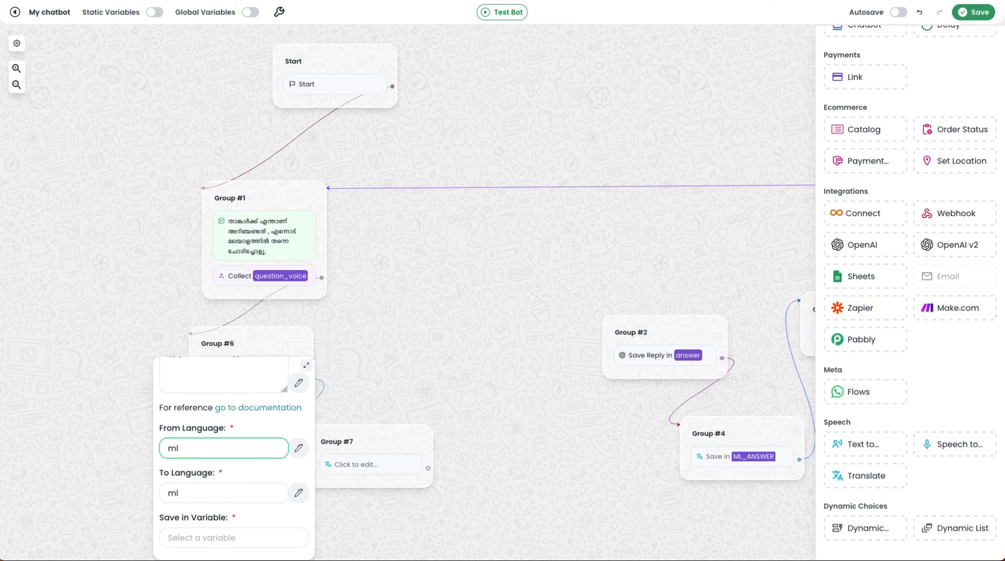
double_click(186, 498)
text(en)
click(215, 540)
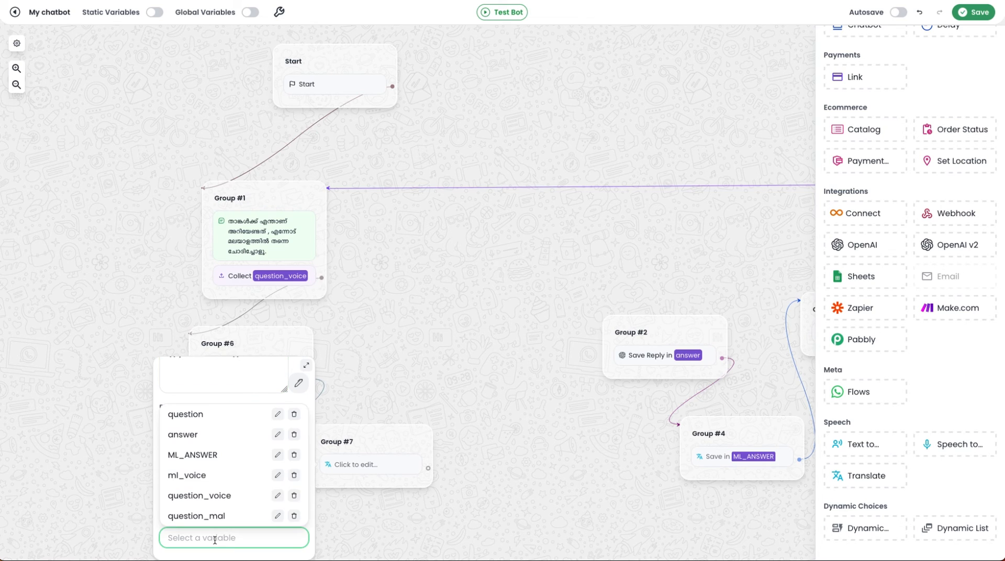
click(203, 417)
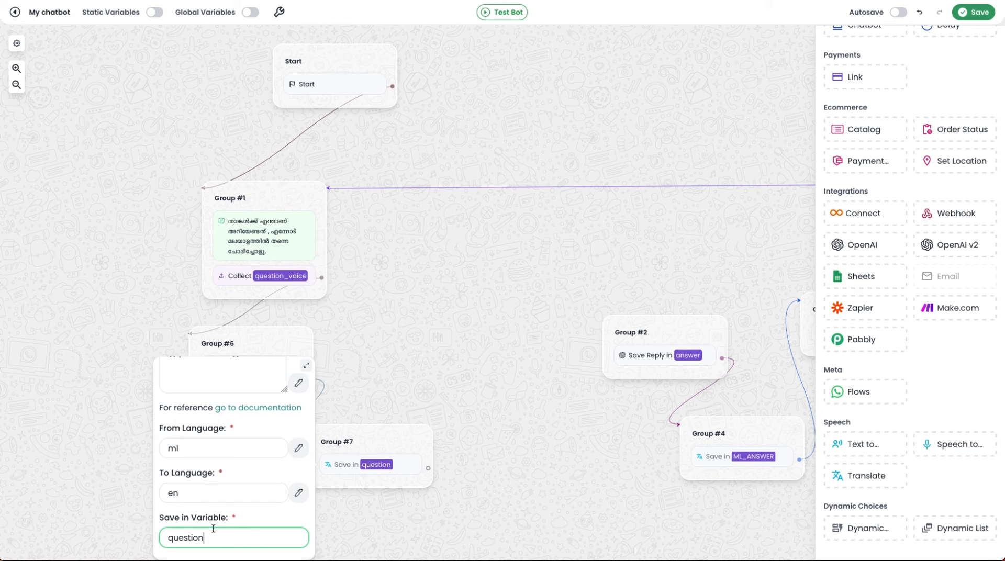
click(428, 529)
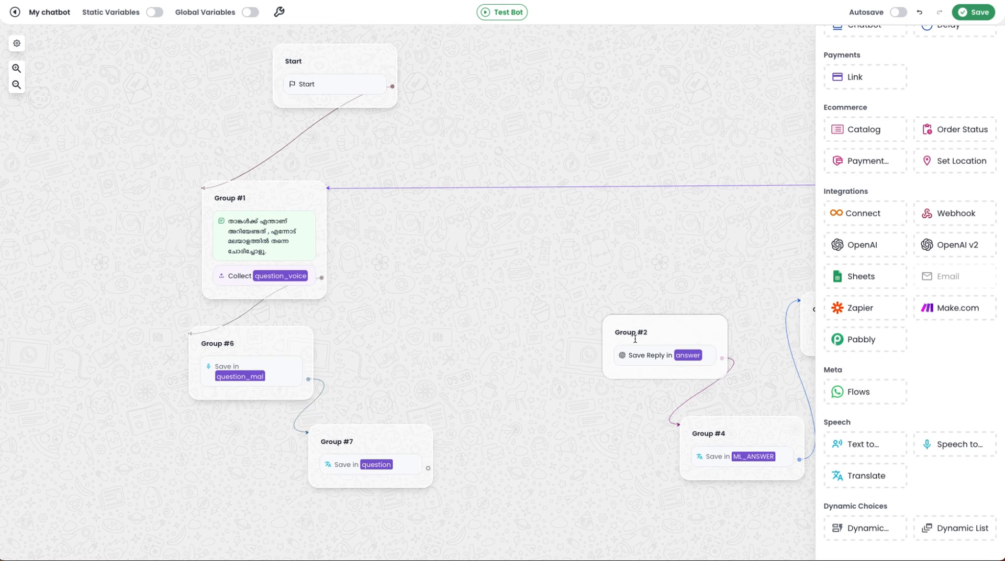
Step: Connect the Translate block in Group #7 to the OpenAI block in Group #2
drag(428, 468, 603, 334)
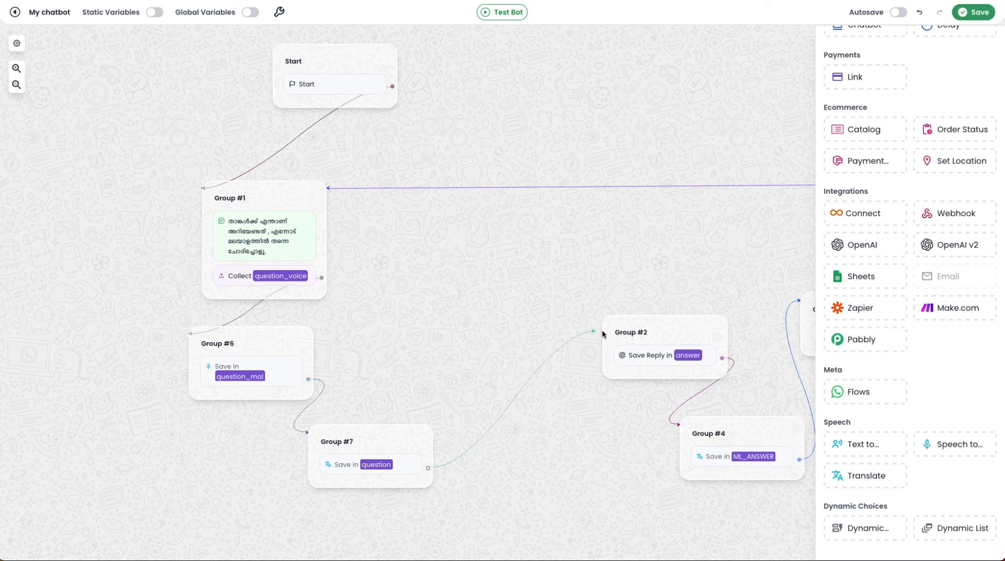
scroll(437, 262, down, 2)
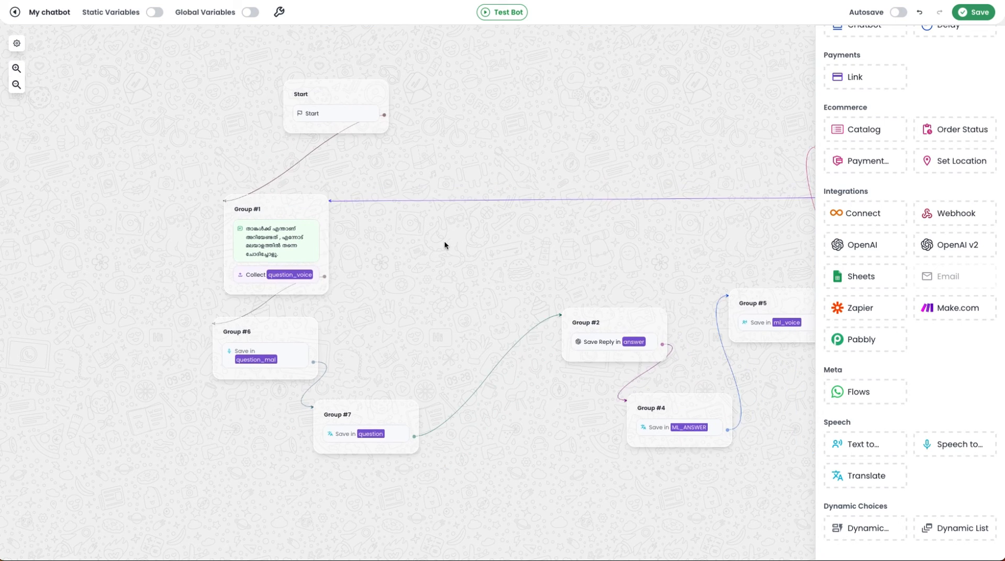
drag(444, 245, 392, 257)
drag(560, 437, 461, 443)
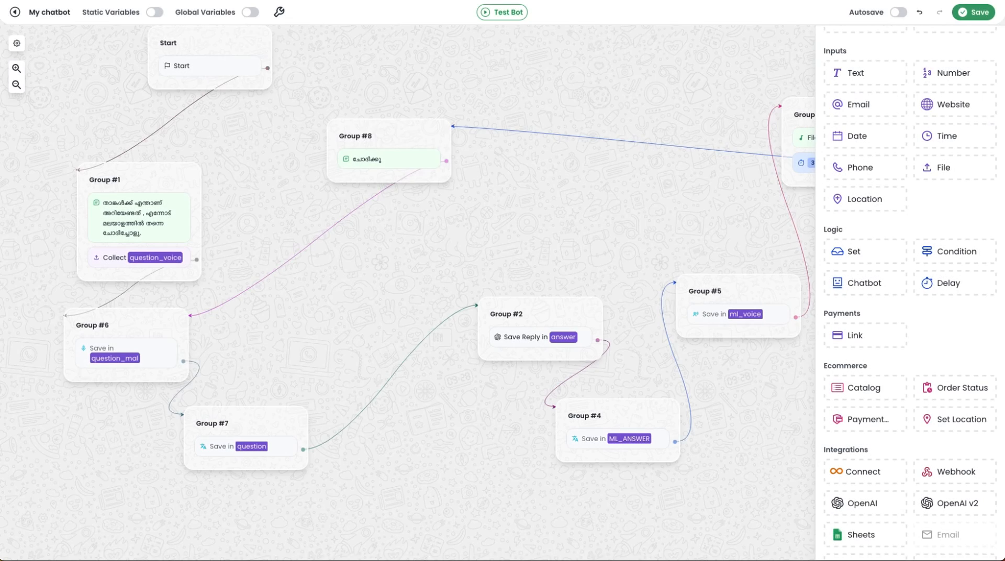
scroll(424, 294, up, 2)
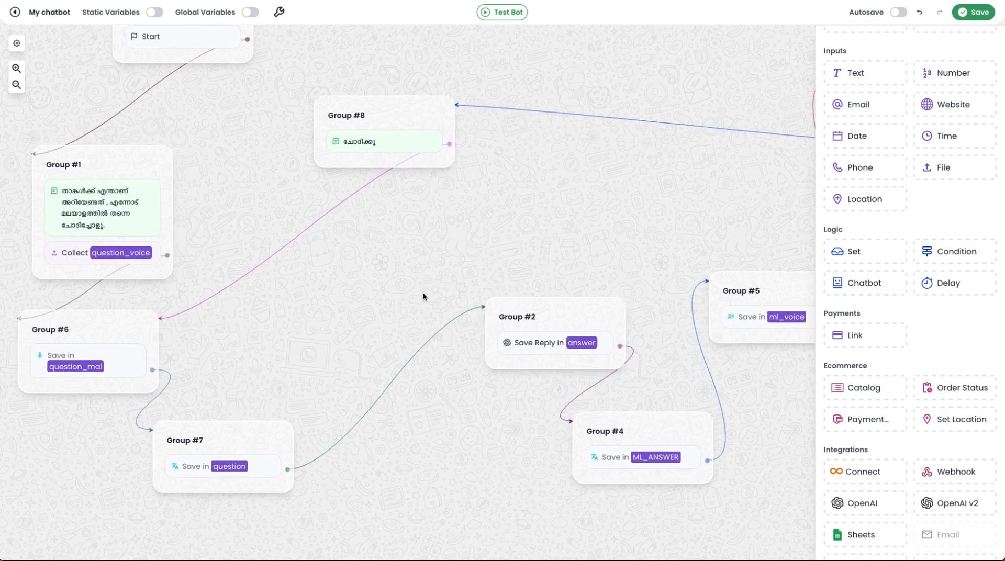
scroll(379, 296, down, 2)
scroll(913, 411, down, 5)
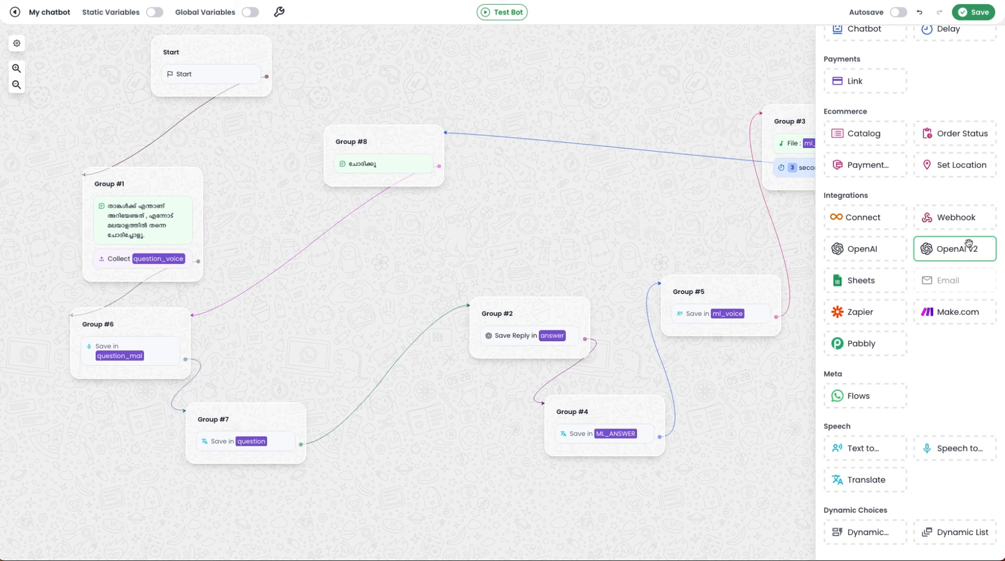
scroll(553, 246, up, 2)
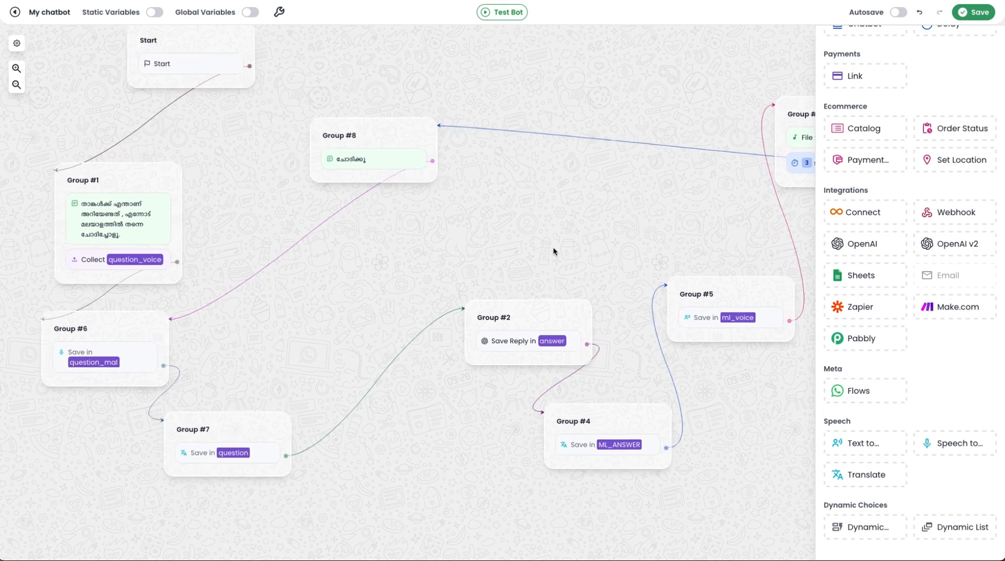